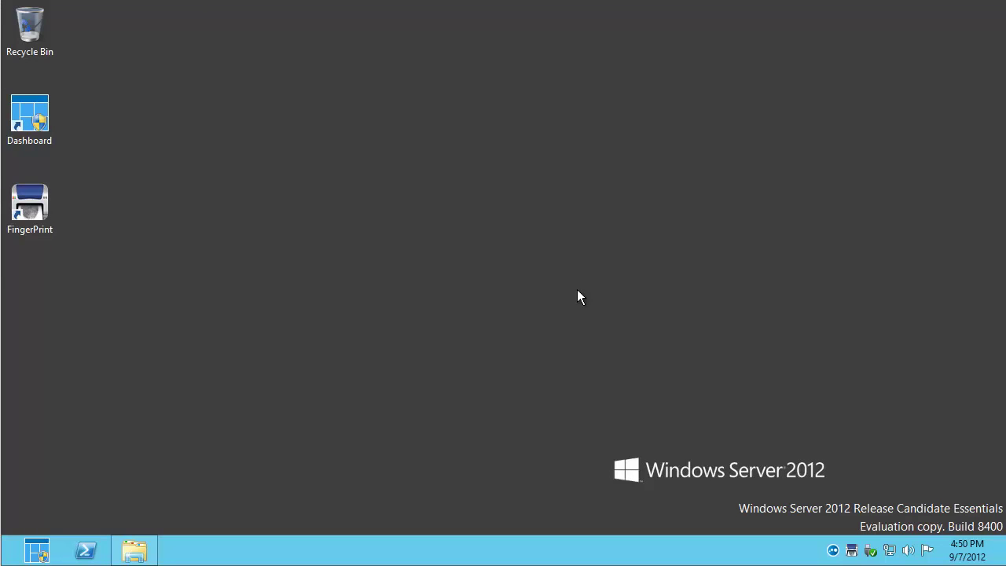
- Open Task Manager with full details and launch the server Dashboard, leaving only the Dashboard in front
right_click(426, 554)
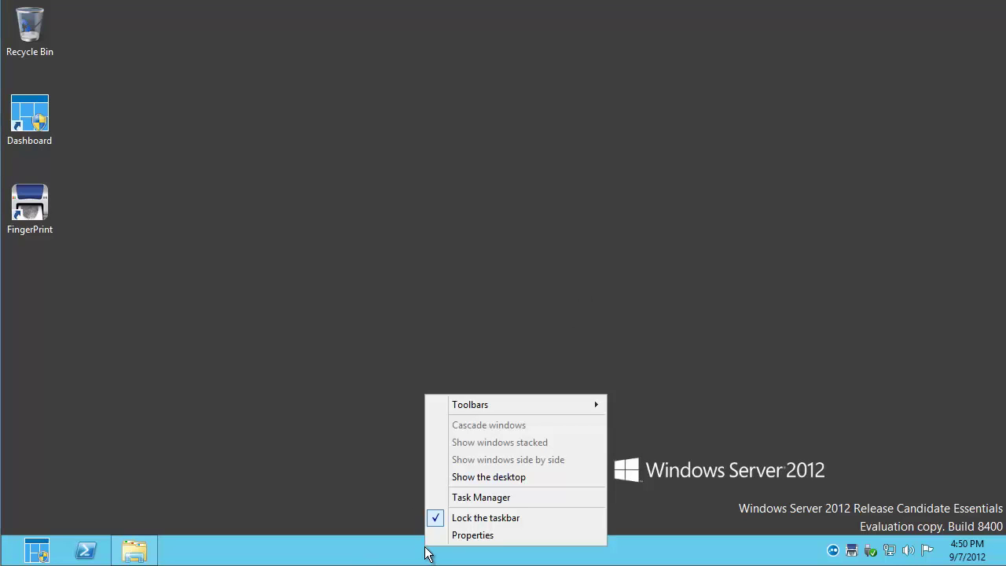
left_click(495, 497)
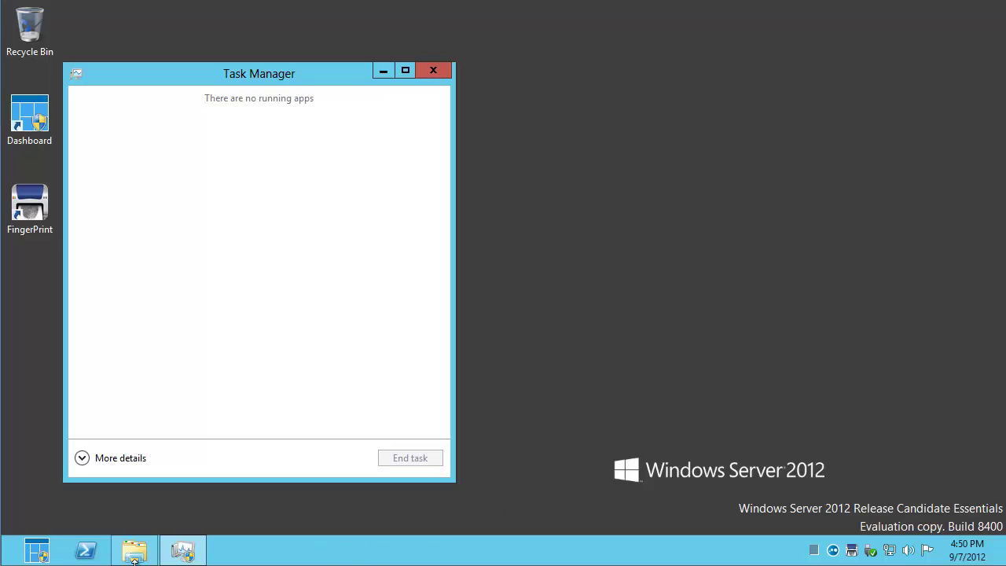
left_click(51, 555)
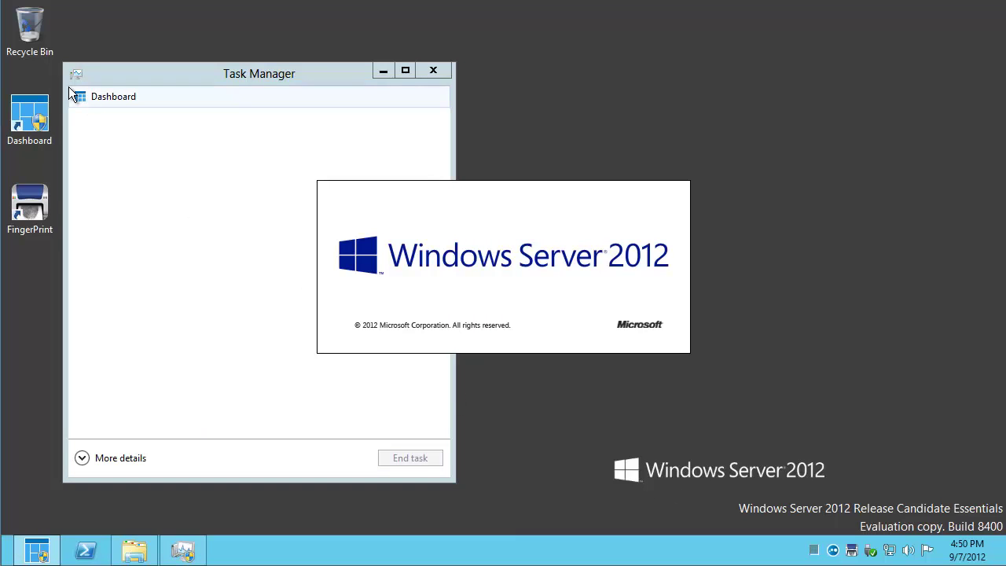
left_click(102, 97)
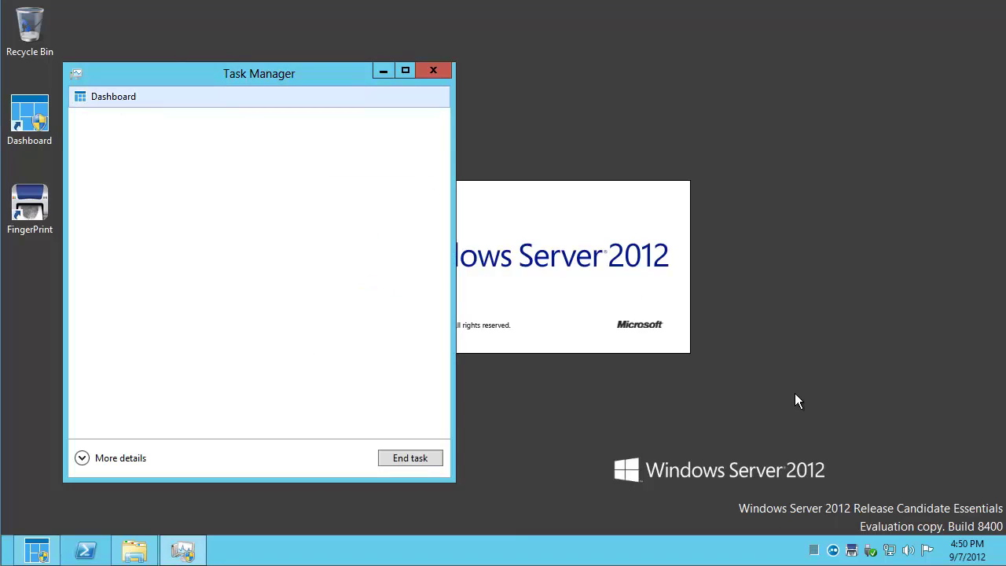
left_click(82, 457)
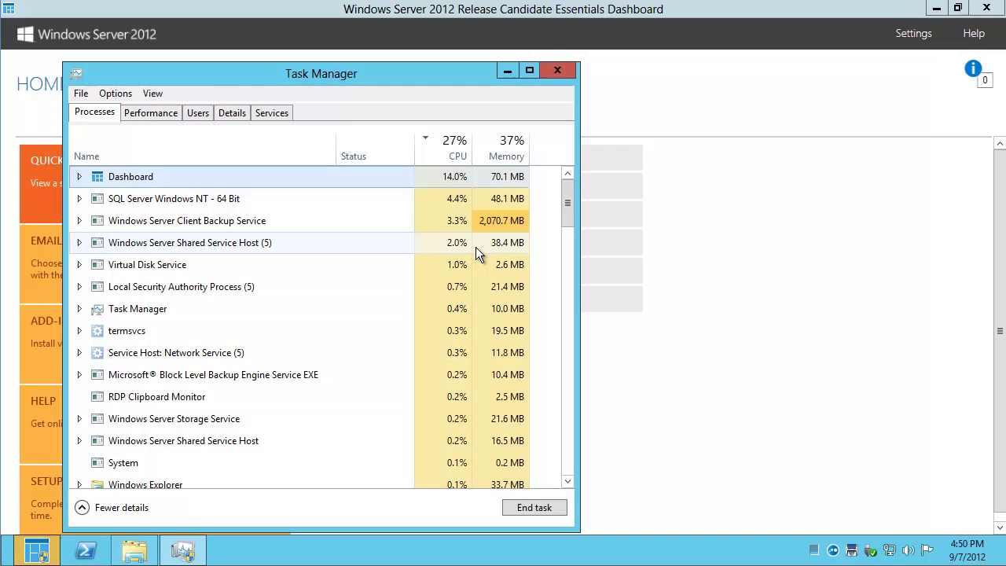
left_click(509, 69)
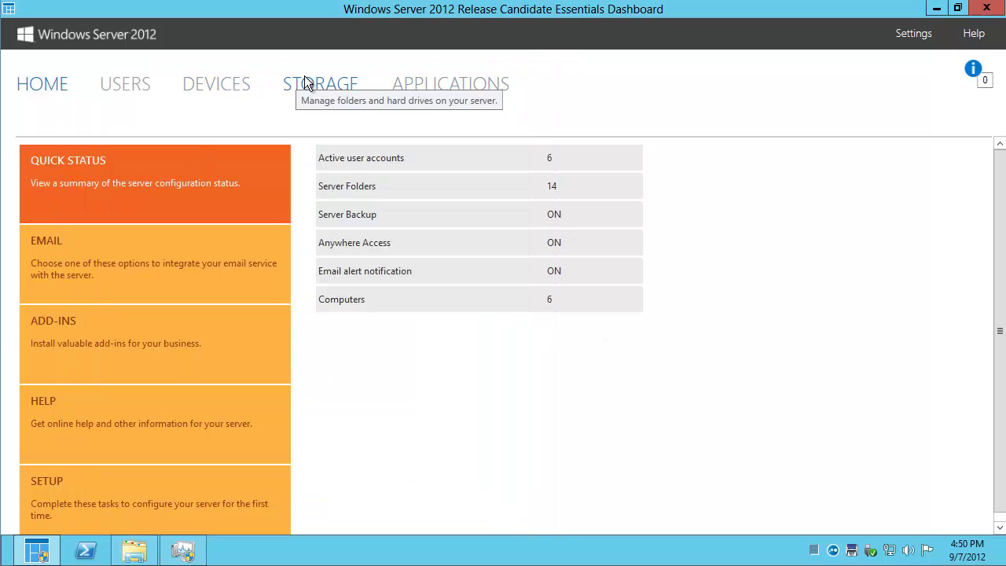
- Review the ThinkPad W500's backup history in Devices, including the details of the 9/3/2012 4:28 PM backup, and minimize the Dashboard
left_click(216, 84)
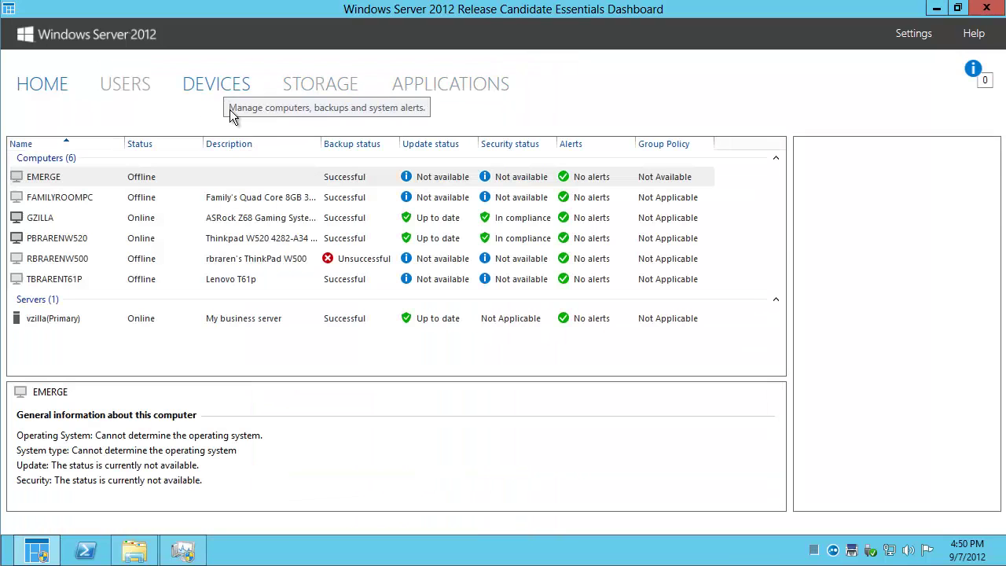
right_click(277, 261)
left_click(302, 271)
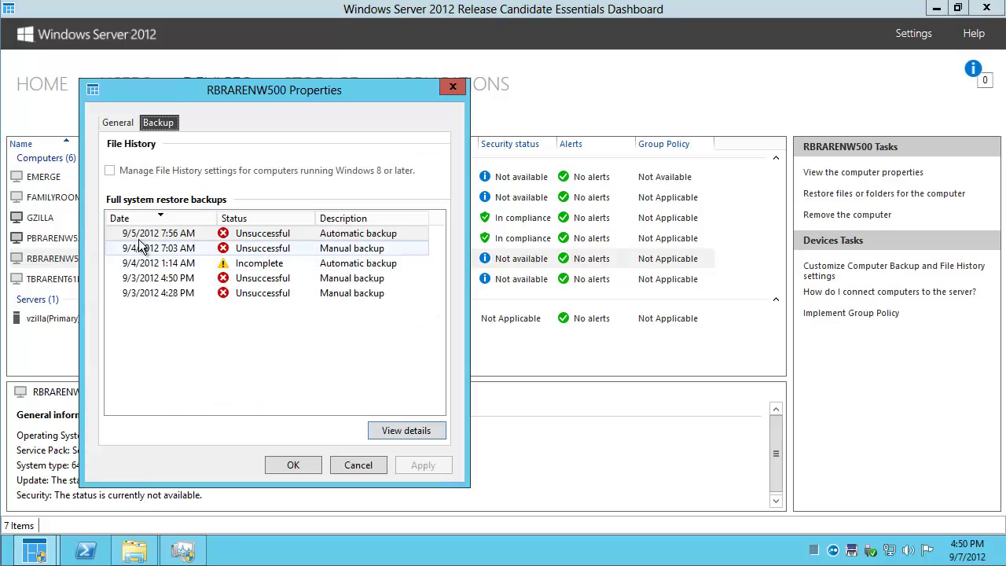
left_click(151, 293)
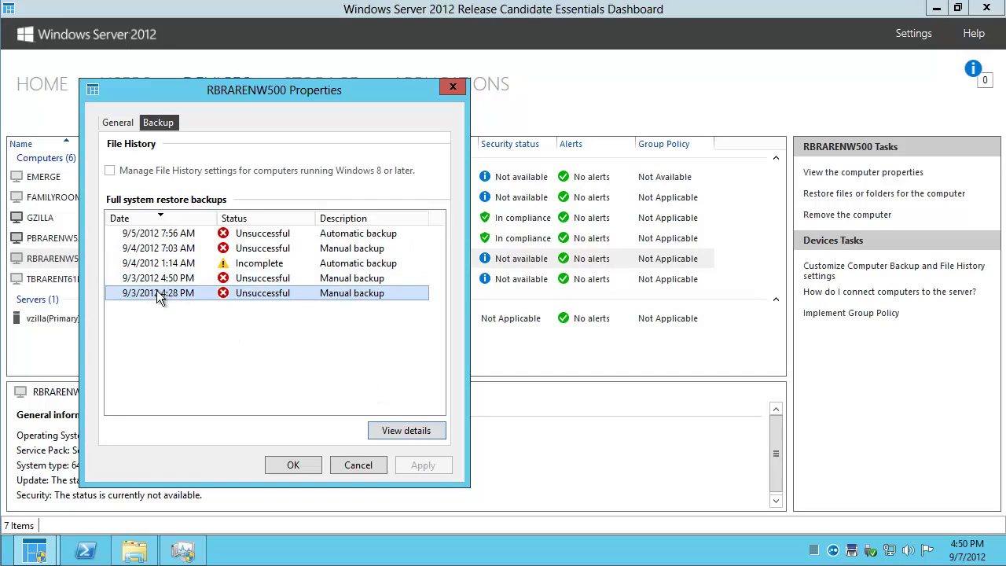
double_click(156, 292)
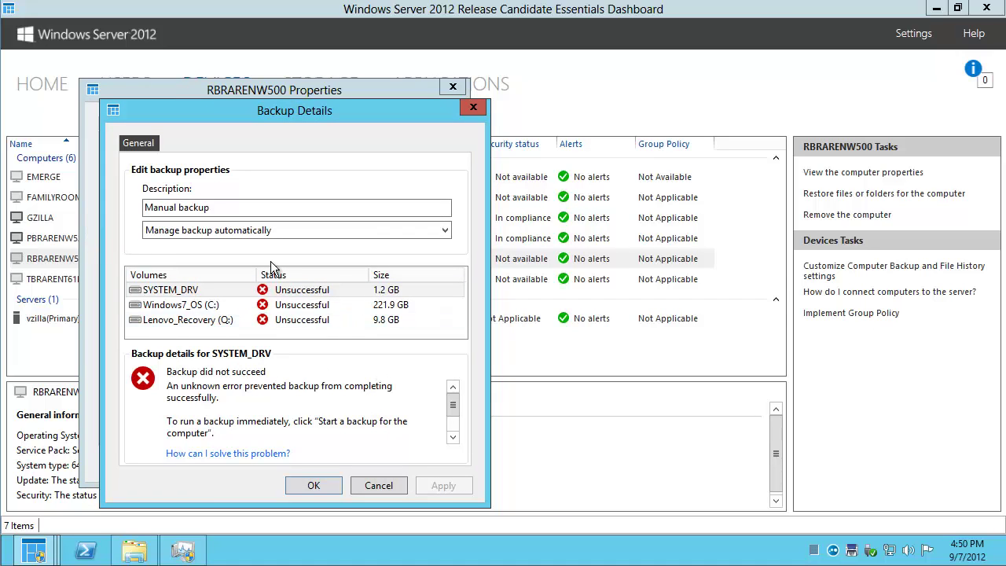
key("Escape")
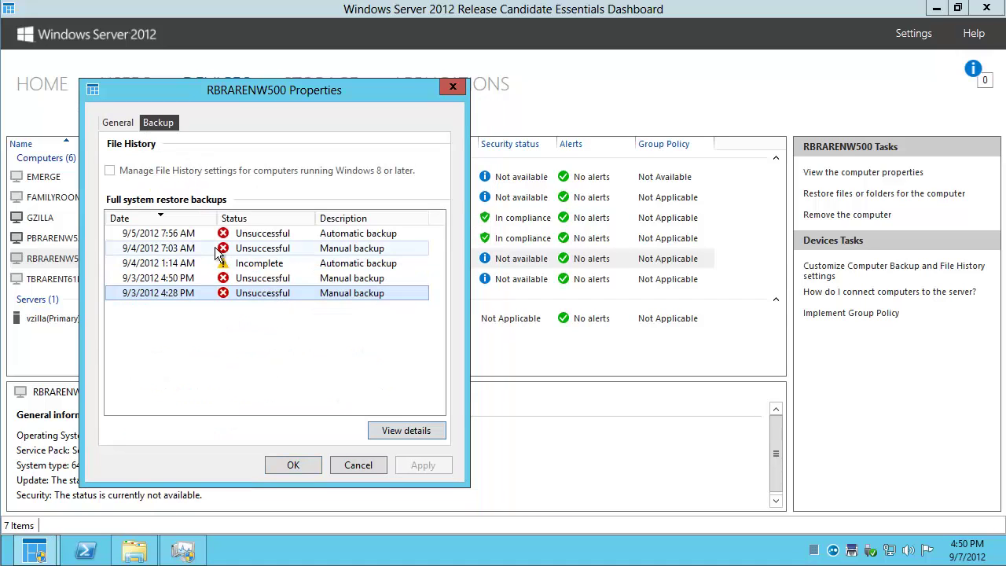
key("Escape")
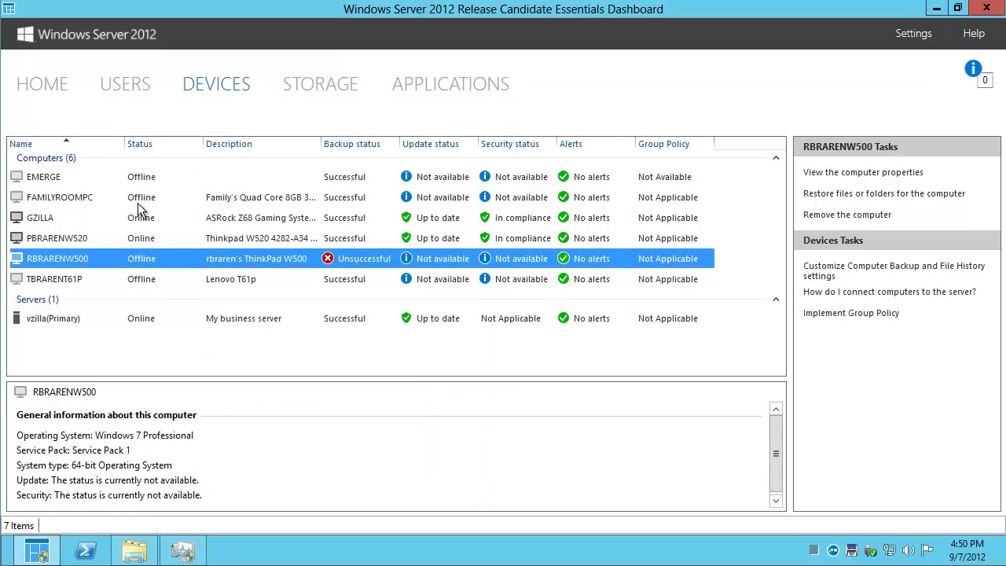
left_click(935, 9)
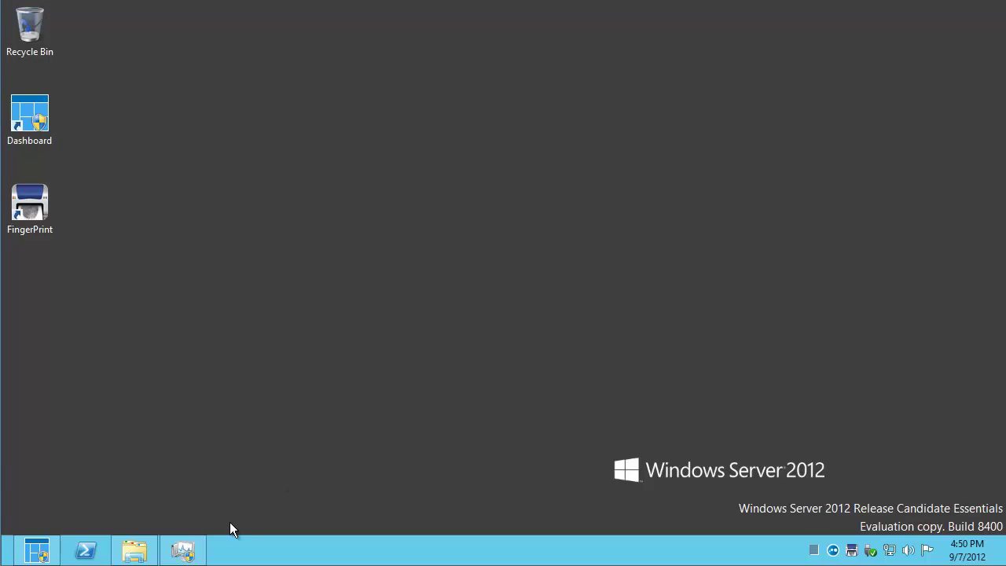
- Search the installed apps for "task" and open Task Scheduler
mouse_move(2, 564)
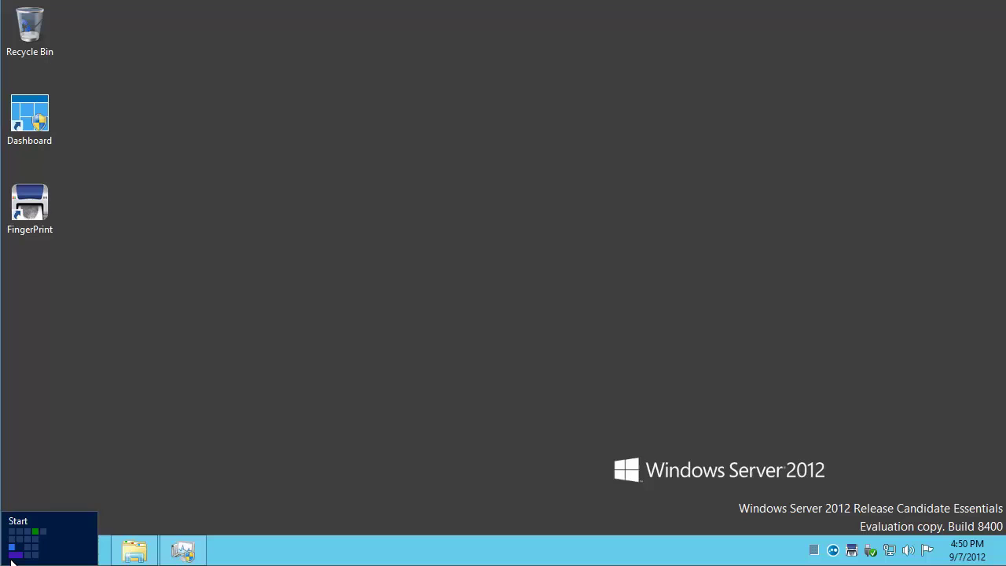
left_click(12, 560)
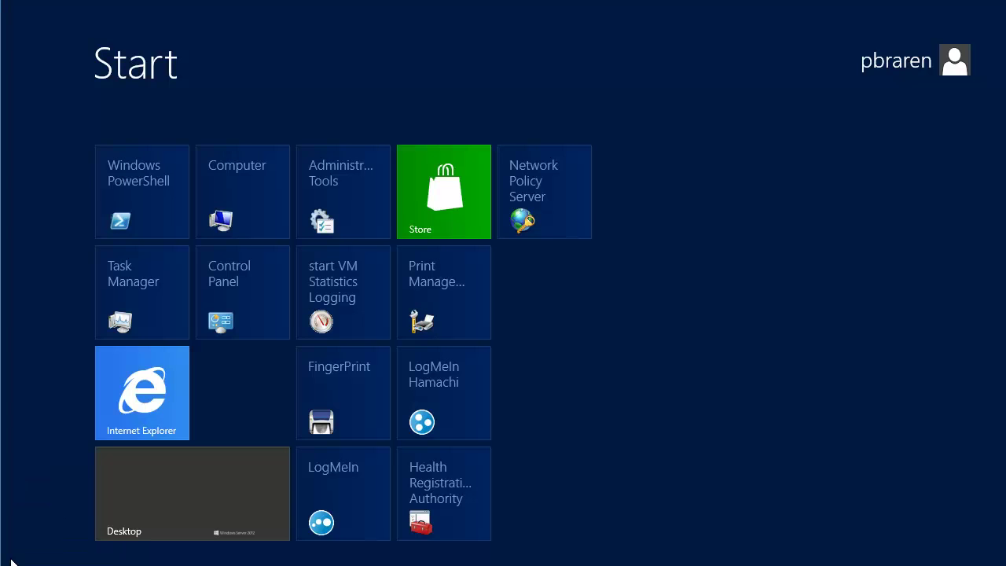
type("task")
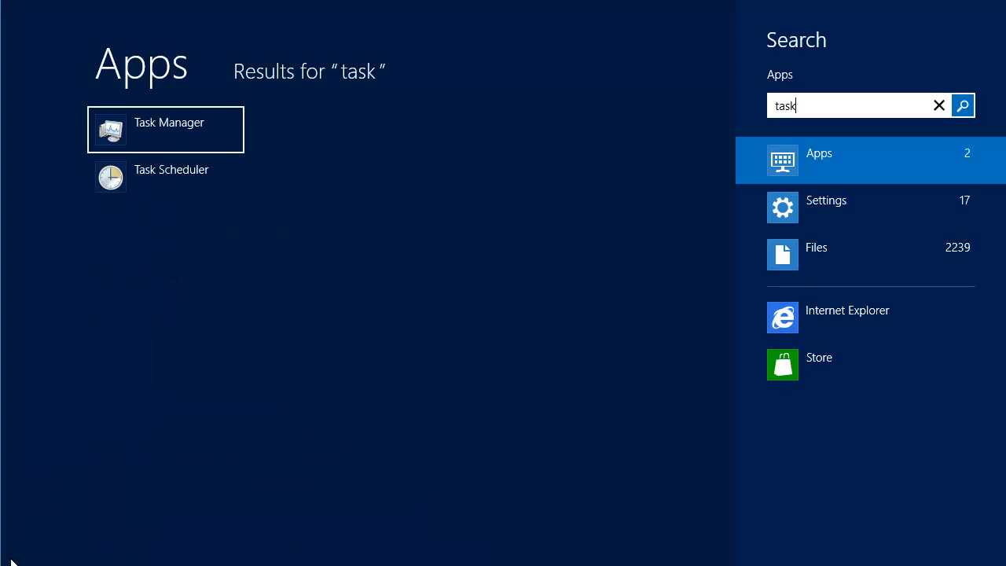
key("Down")
key("Return")
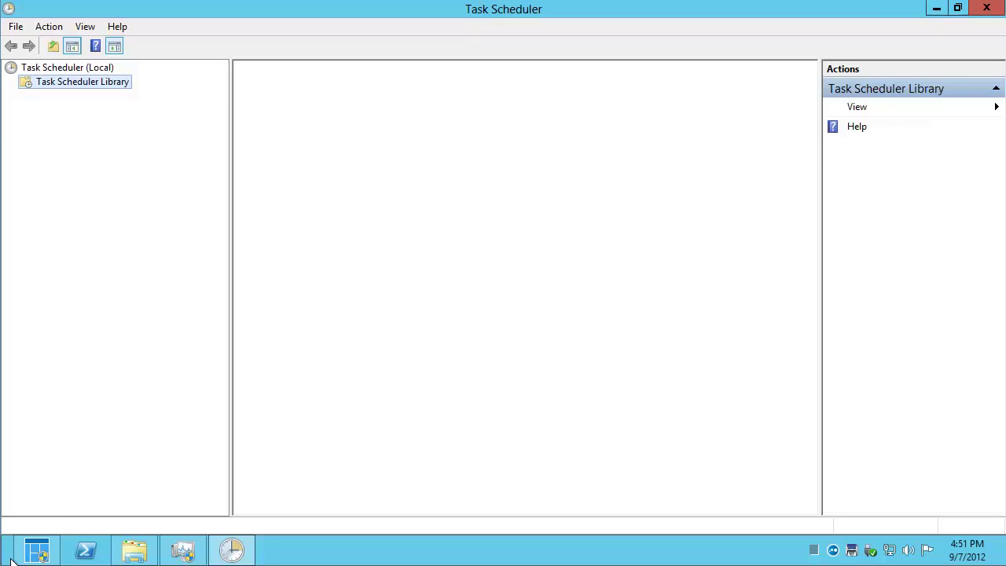
- Expand the Task Scheduler Library to Microsoft > Windows and display the tasks in the Windows Server folder
left_click(12, 81)
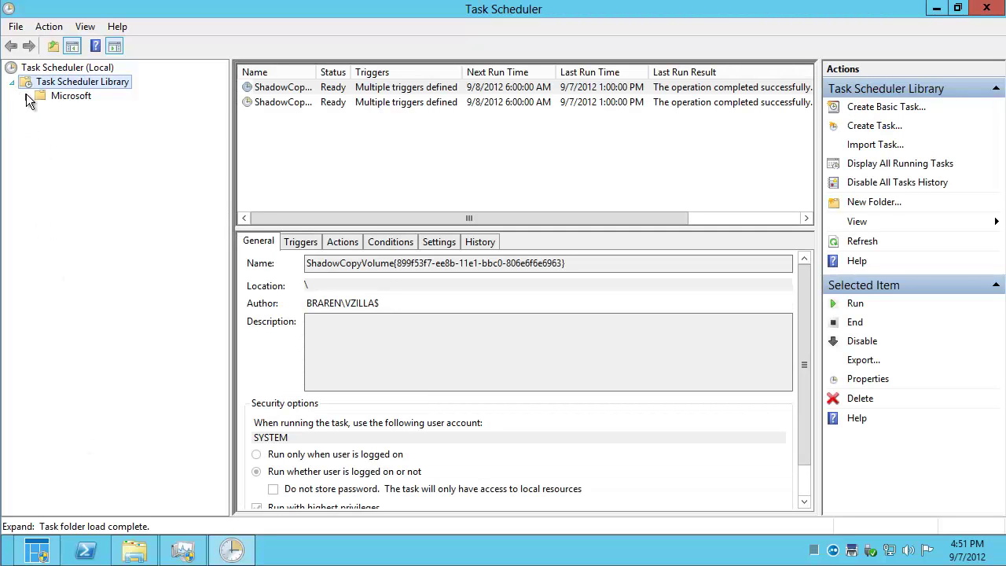
left_click(28, 96)
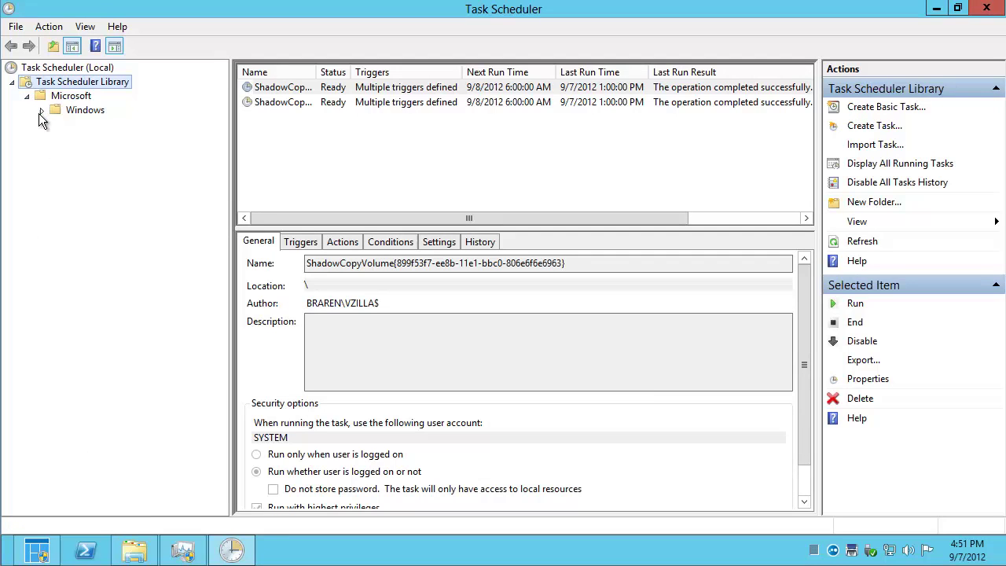
left_click(41, 110)
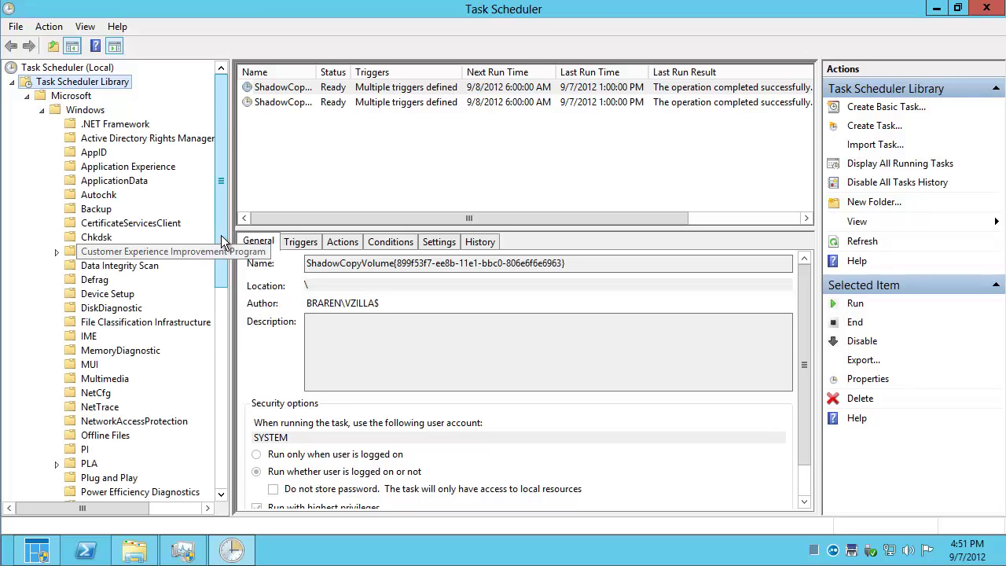
scroll(196, 435, "down", 7)
scroll(197, 436, "down", 2)
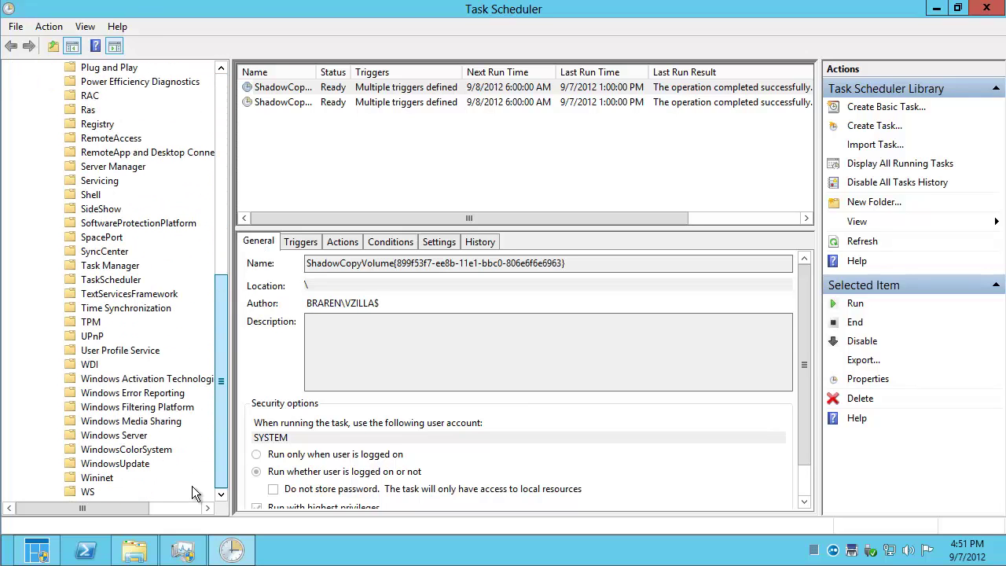
left_click(117, 423)
left_click(120, 436)
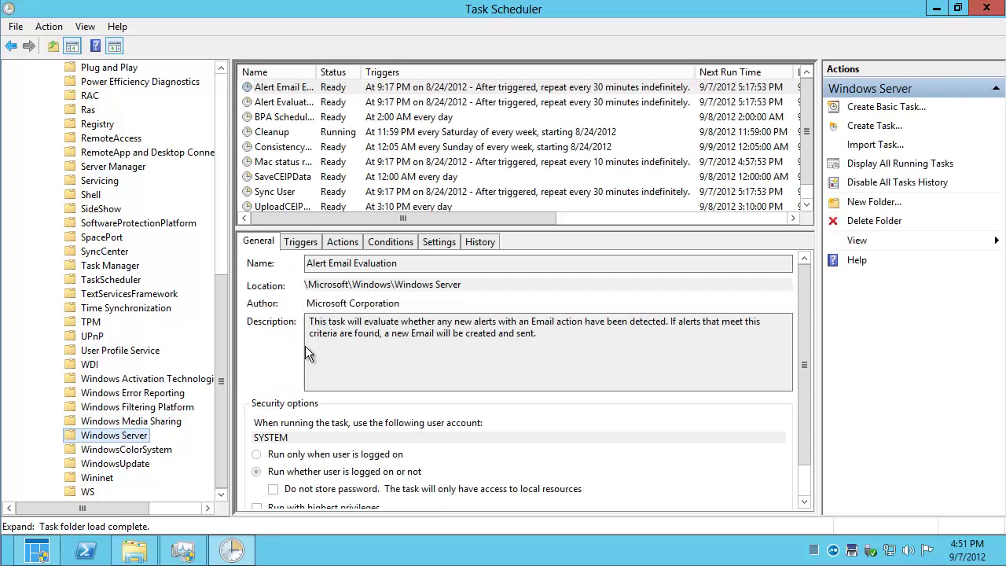
- Inspect the Cleanup task's status, schedule and available actions, and minimize Task Scheduler
left_click(283, 132)
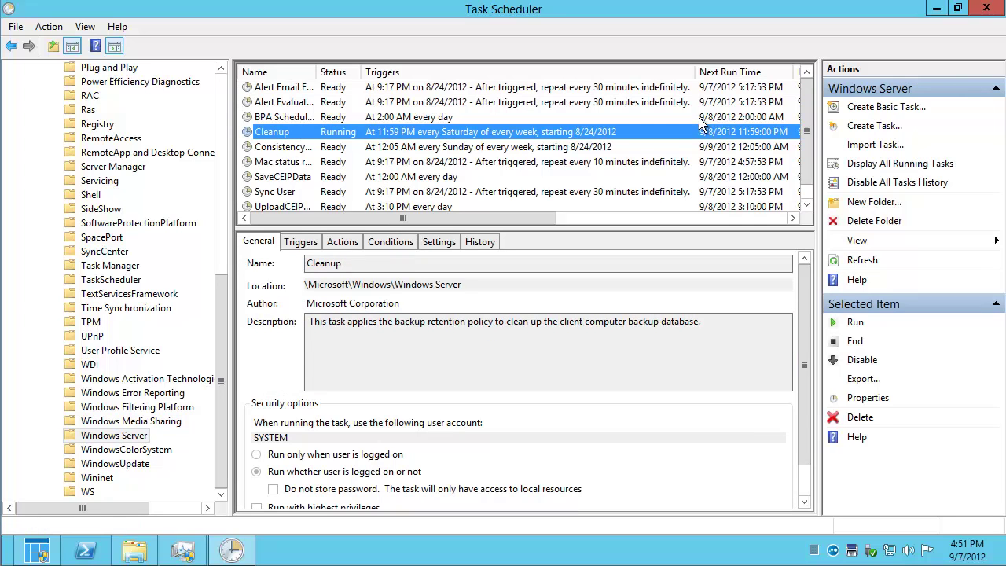
right_click(479, 136)
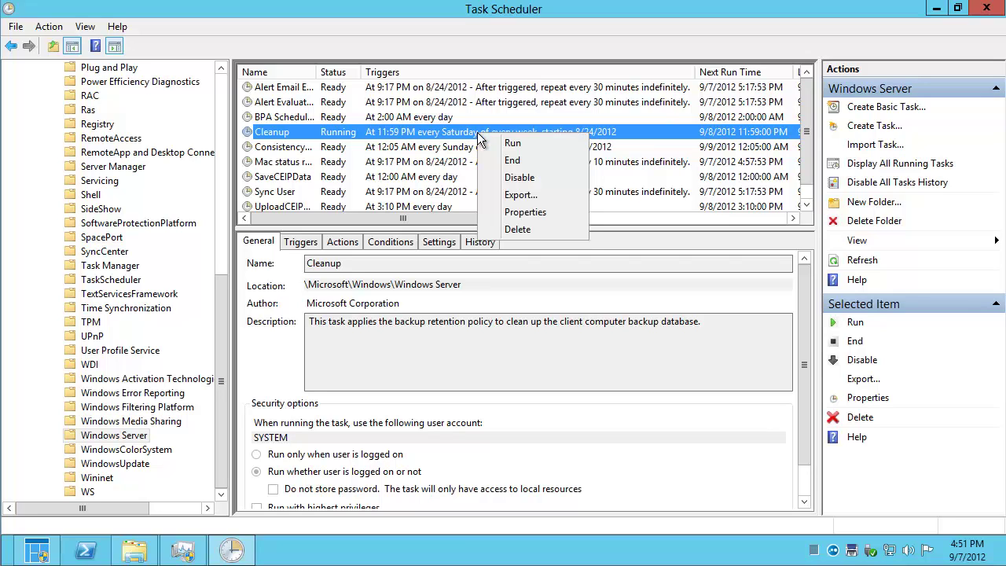
left_click(704, 9)
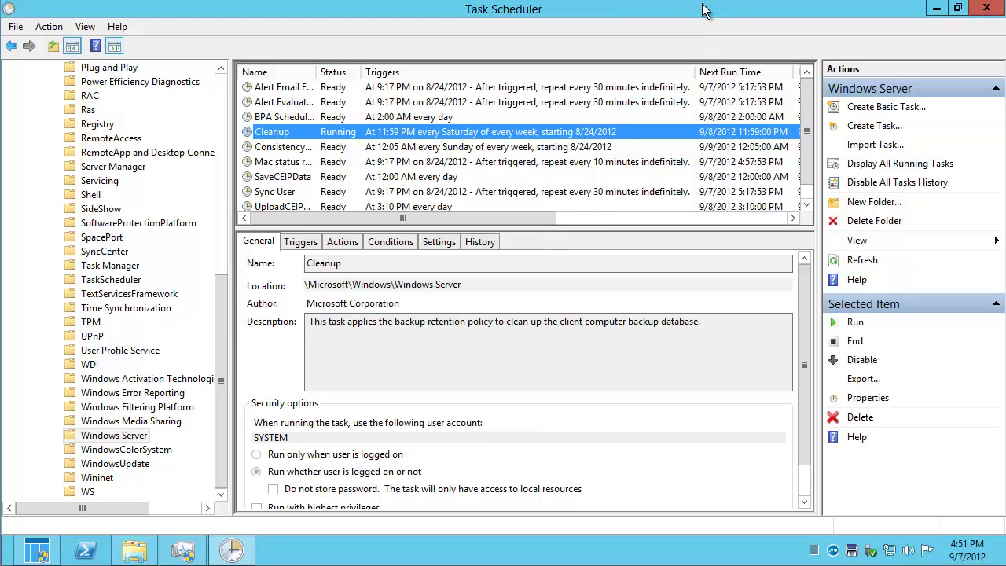
left_click(934, 9)
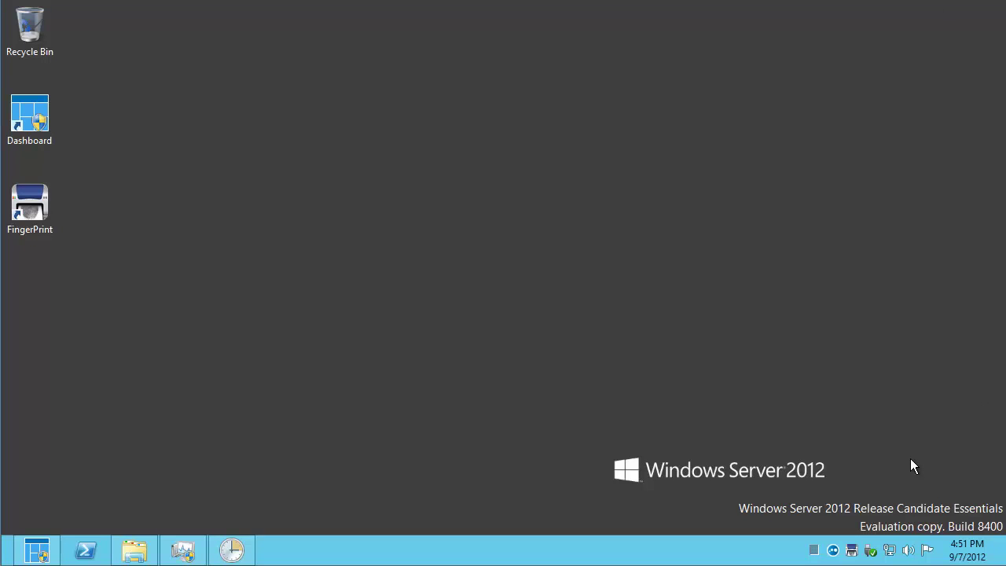
- Restore Task Manager, sort the processes by highest CPU usage, and expand Windows Server Client Backup Service
left_click(813, 550)
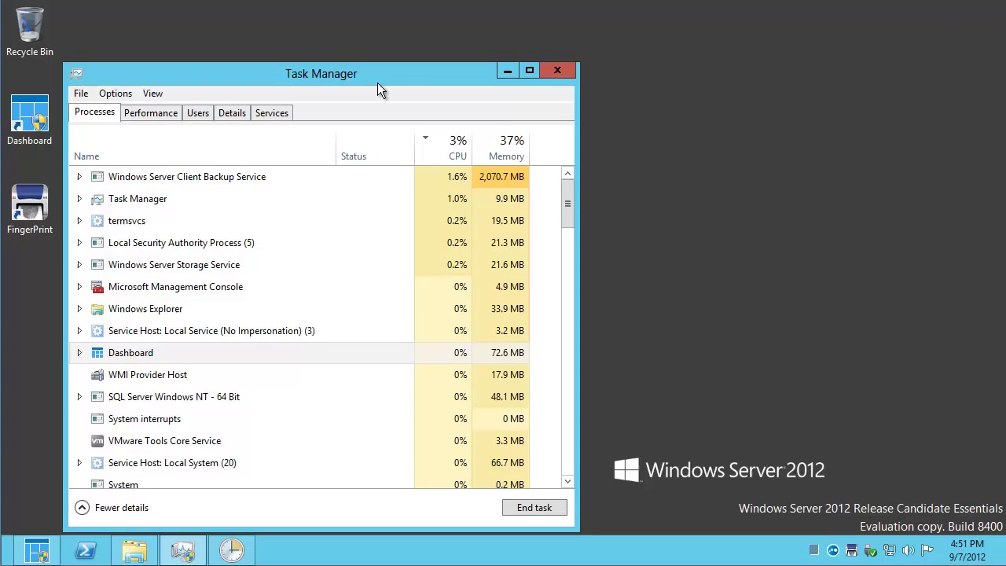
left_click_drag(383, 78, 429, 35)
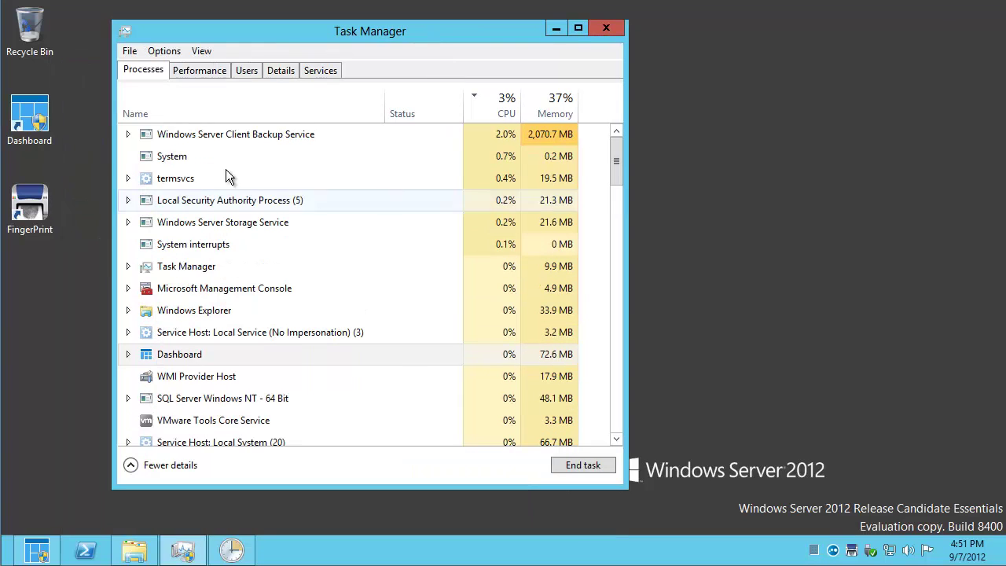
left_click(127, 134)
left_click(507, 106)
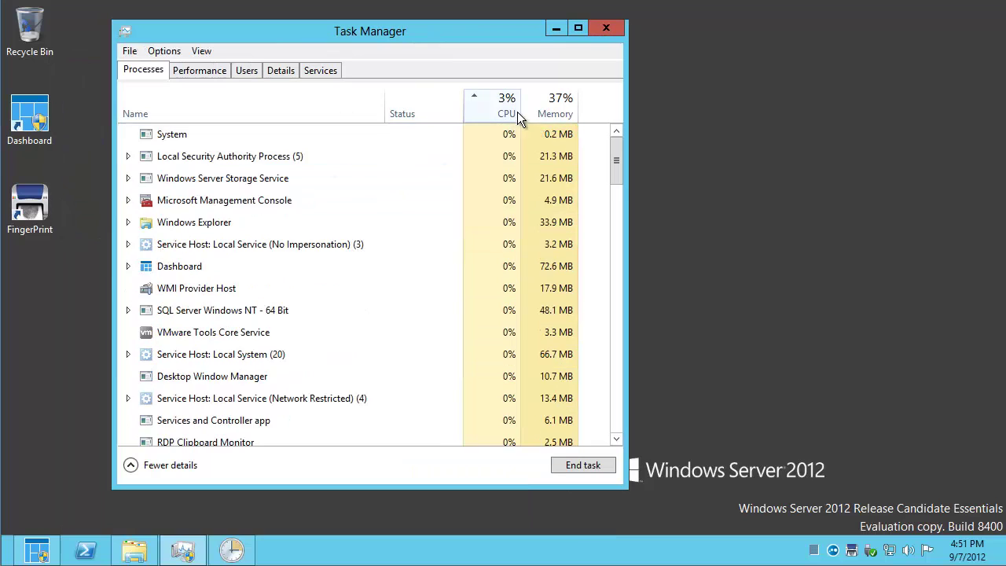
left_click(507, 106)
left_click(222, 142)
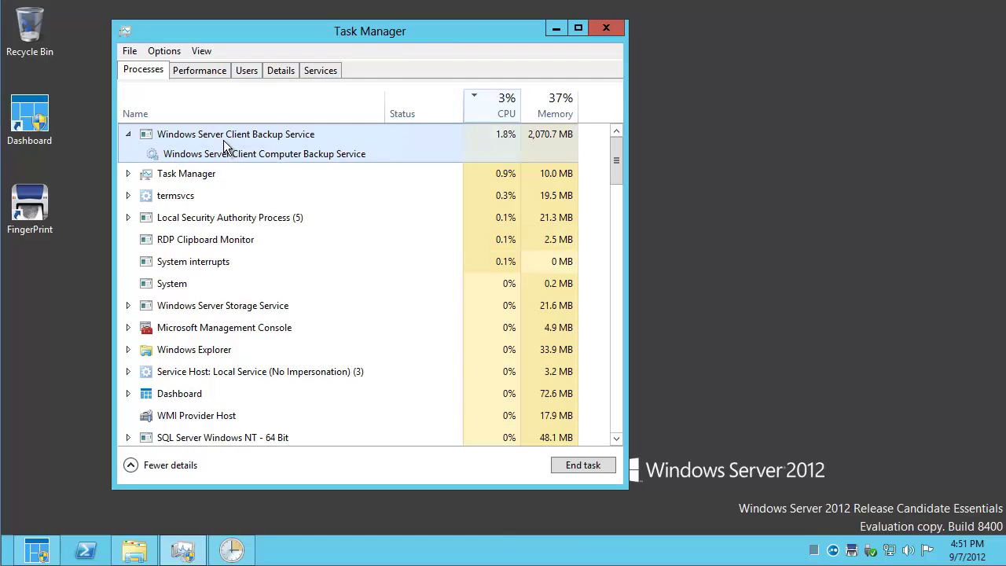
left_click(128, 135)
left_click(128, 135)
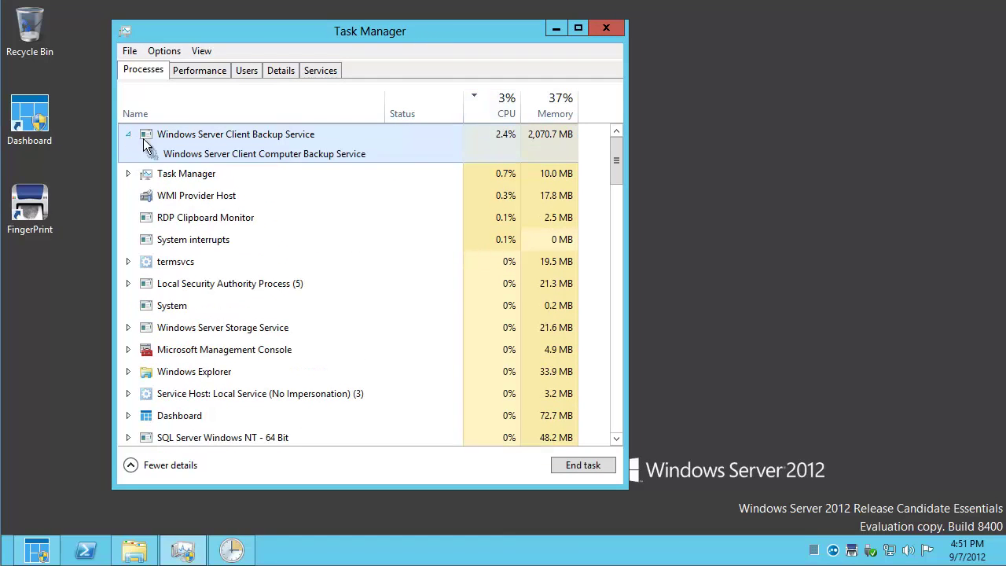
- Open the file location of Windows Server Client Backup Service to check its executable, and minimize the folder window
right_click(207, 141)
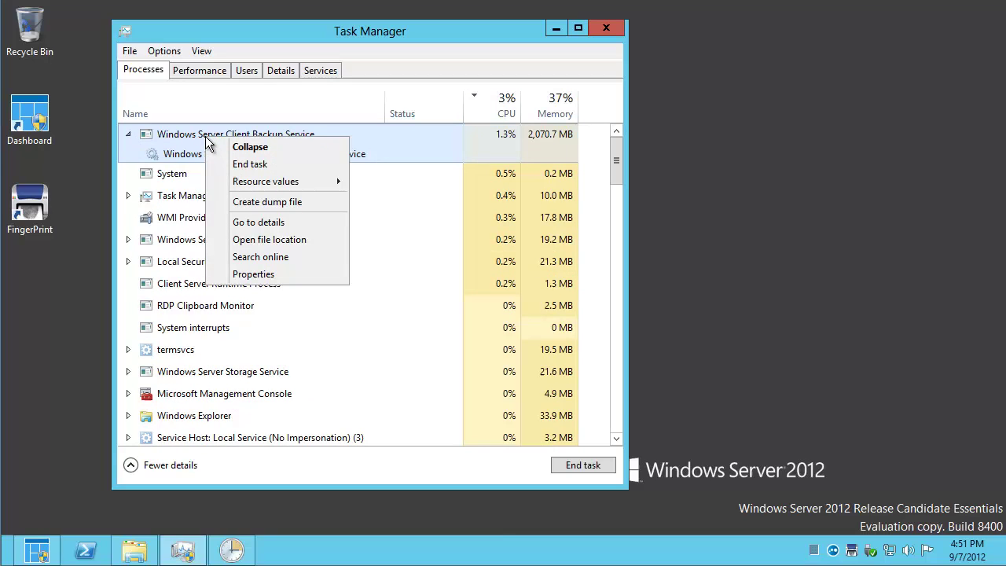
left_click(253, 240)
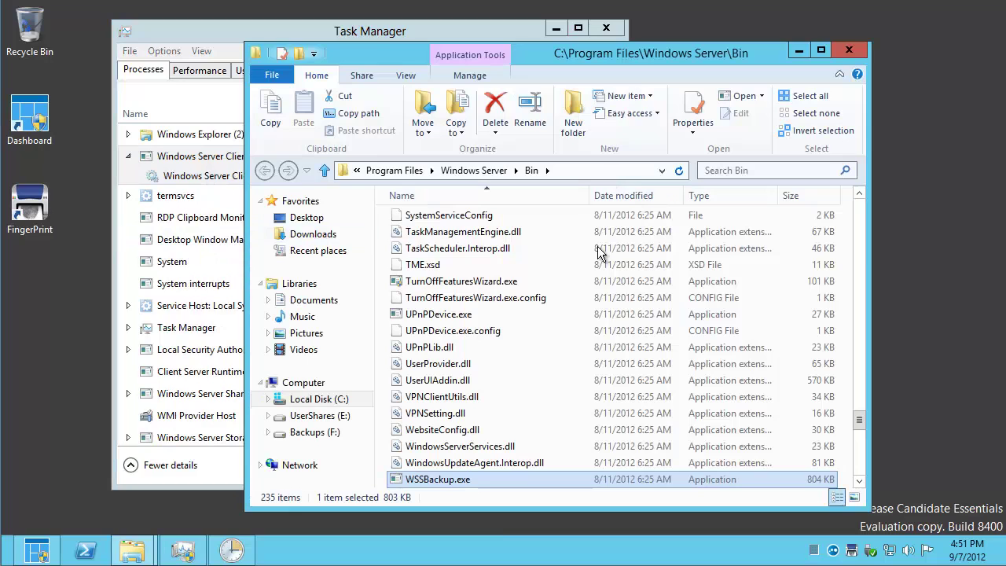
mouse_move(427, 480)
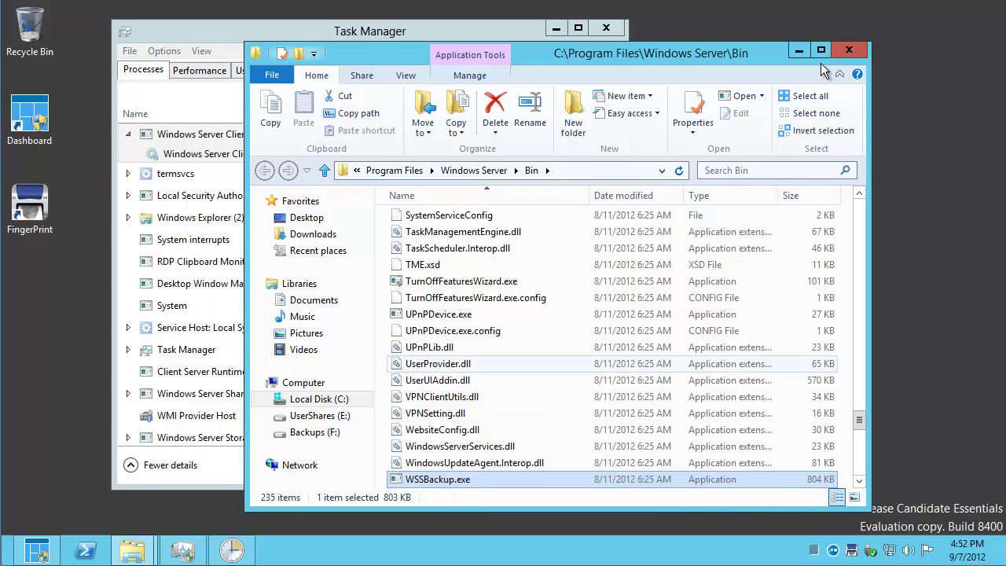
left_click(798, 52)
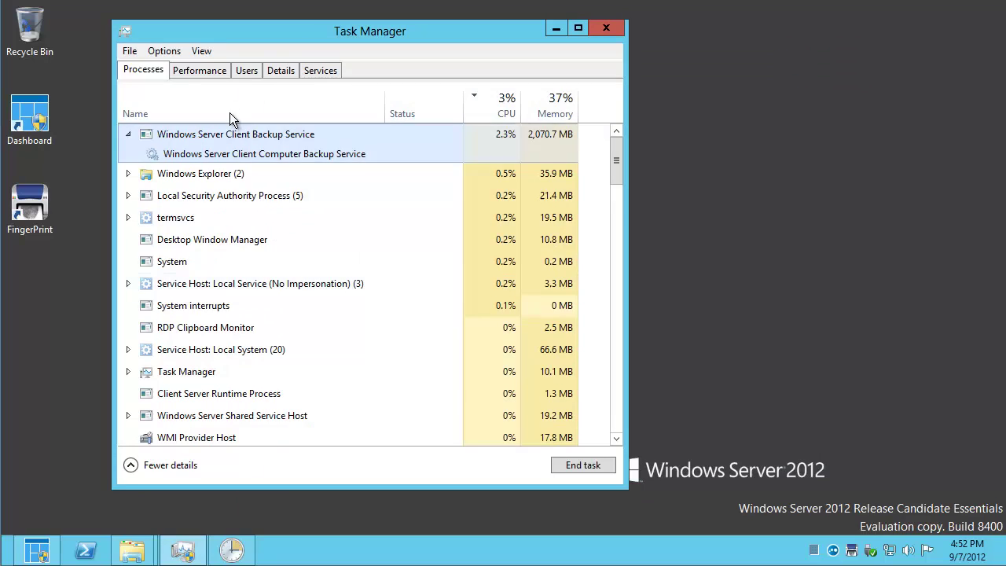
- Review the CPU, memory and both Ethernet adapters' performance graphs in Task Manager
left_click(200, 74)
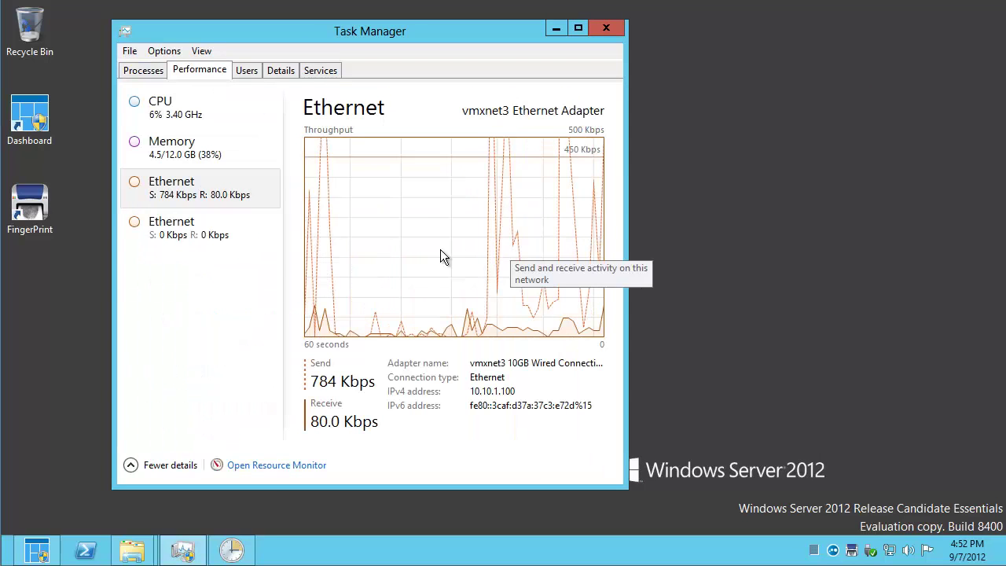
left_click(175, 105)
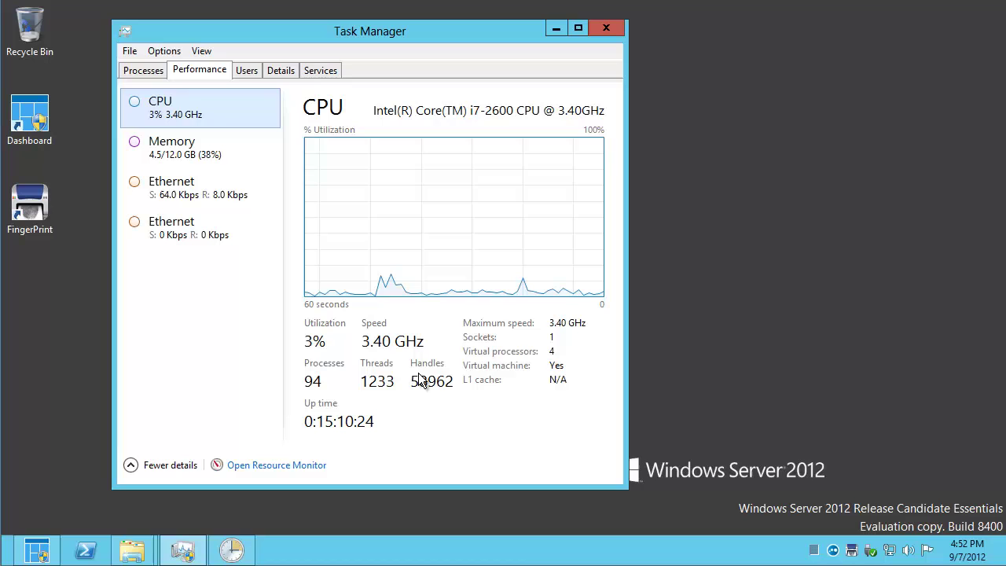
left_click(144, 154)
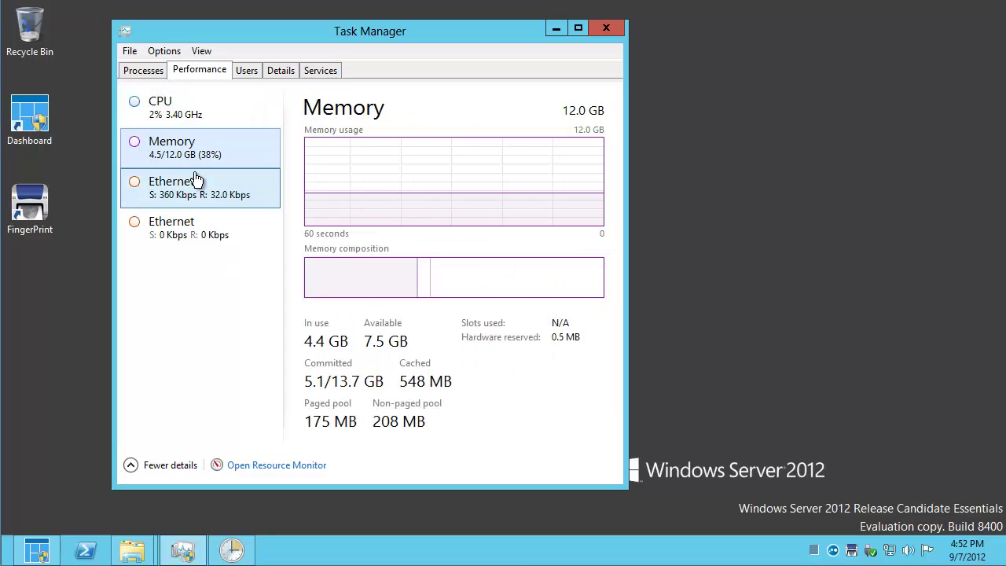
left_click(162, 197)
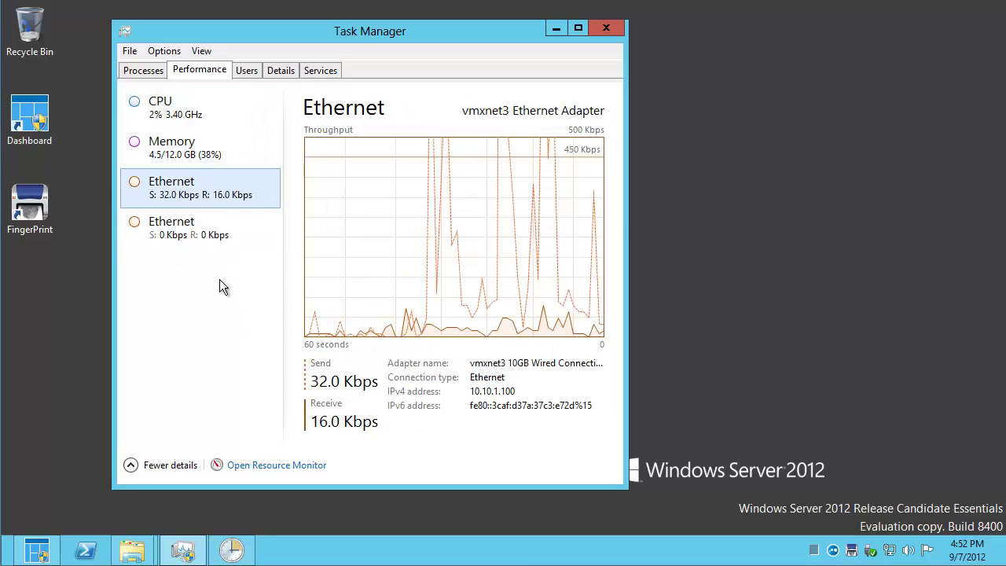
left_click(167, 231)
left_click(169, 195)
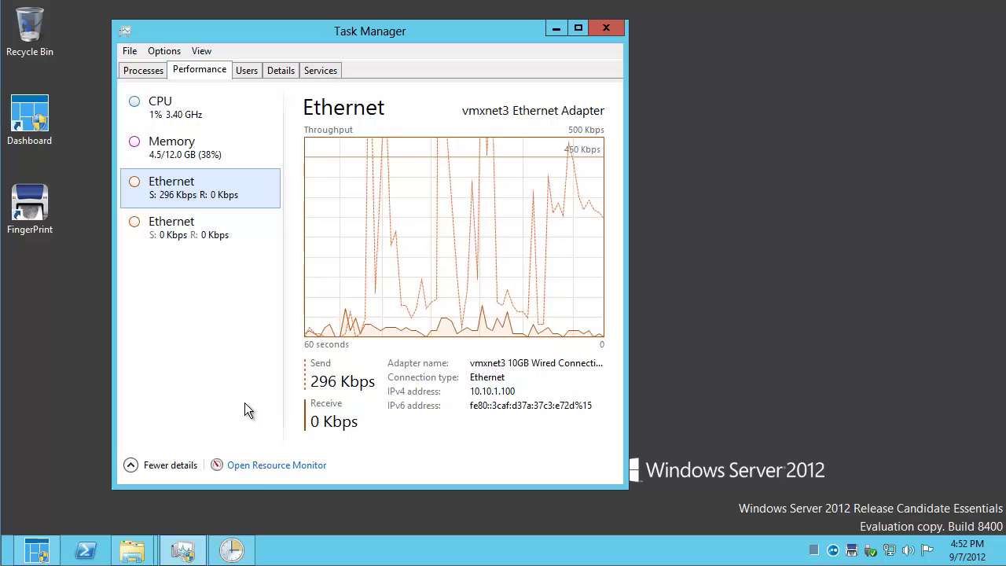
- Open Resource Monitor from Task Manager, minimize Task Manager, and maximize the Resource Monitor window
left_click(265, 465)
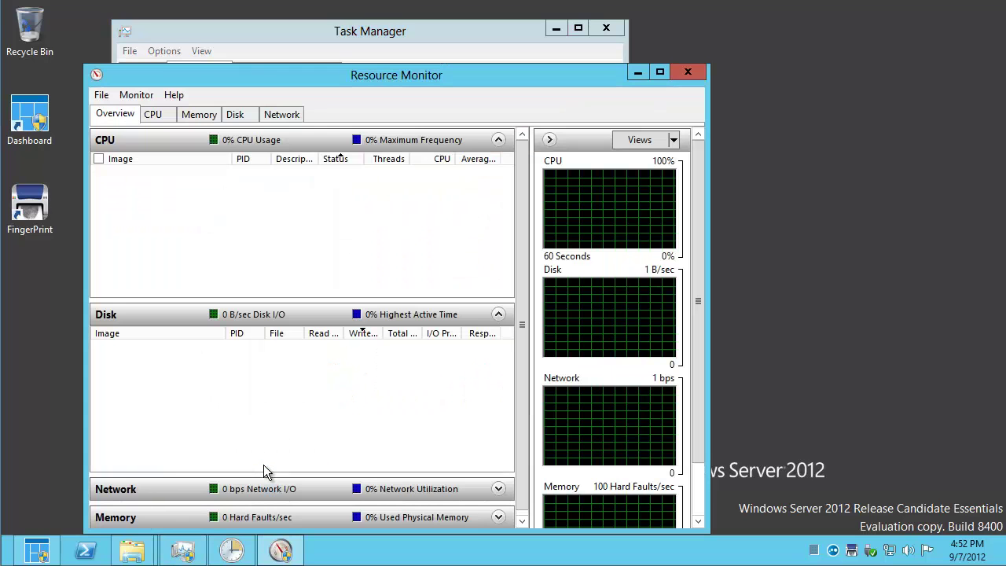
left_click(375, 31)
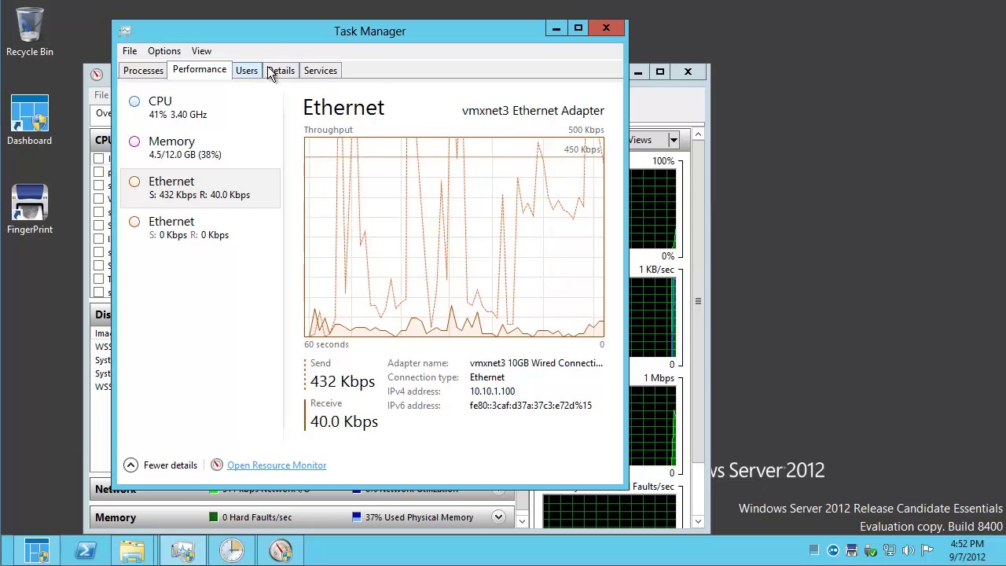
left_click(555, 31)
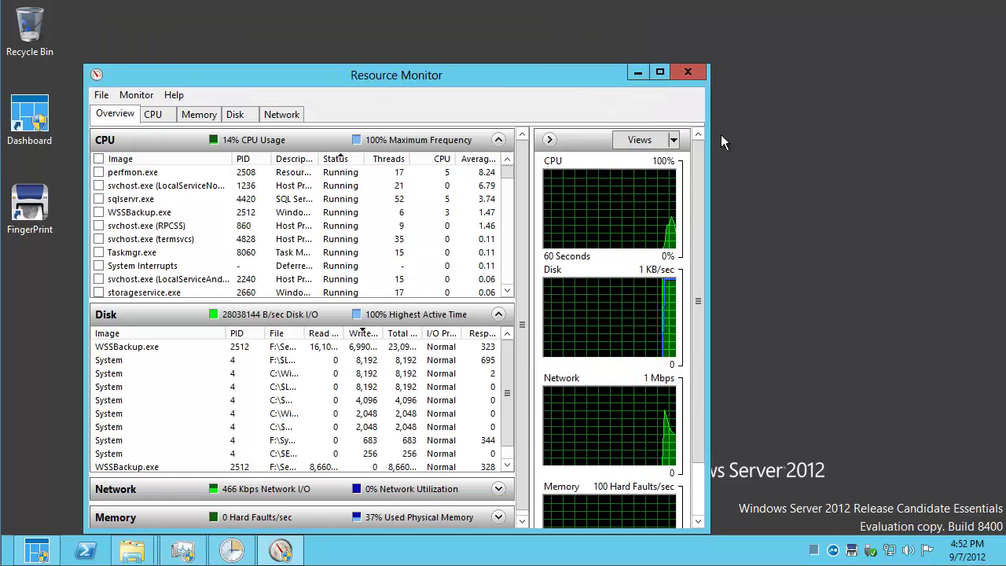
left_click(659, 72)
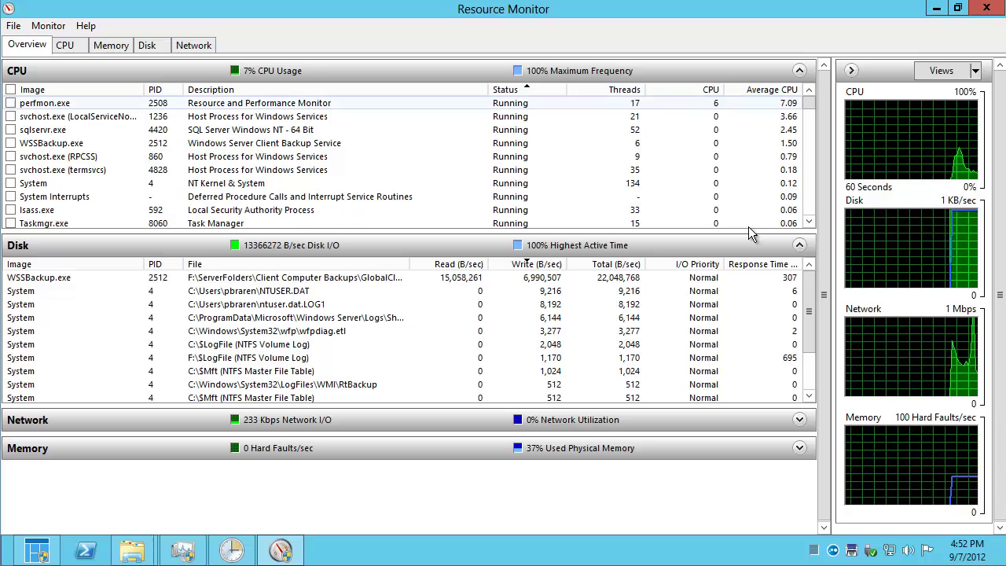
- Expand the Memory section of the overview to examine memory use per process, and collapse it again
left_click(799, 245)
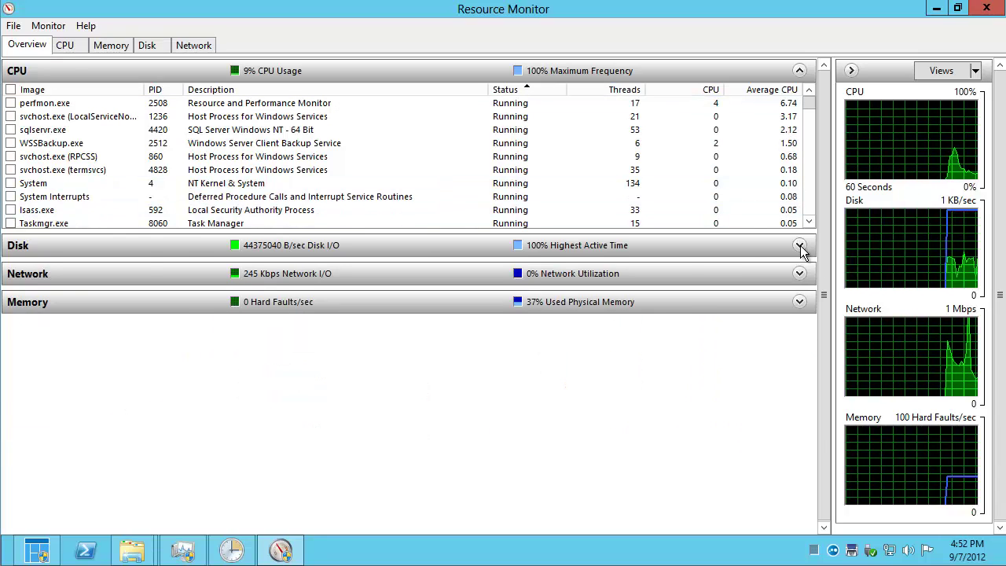
left_click(799, 245)
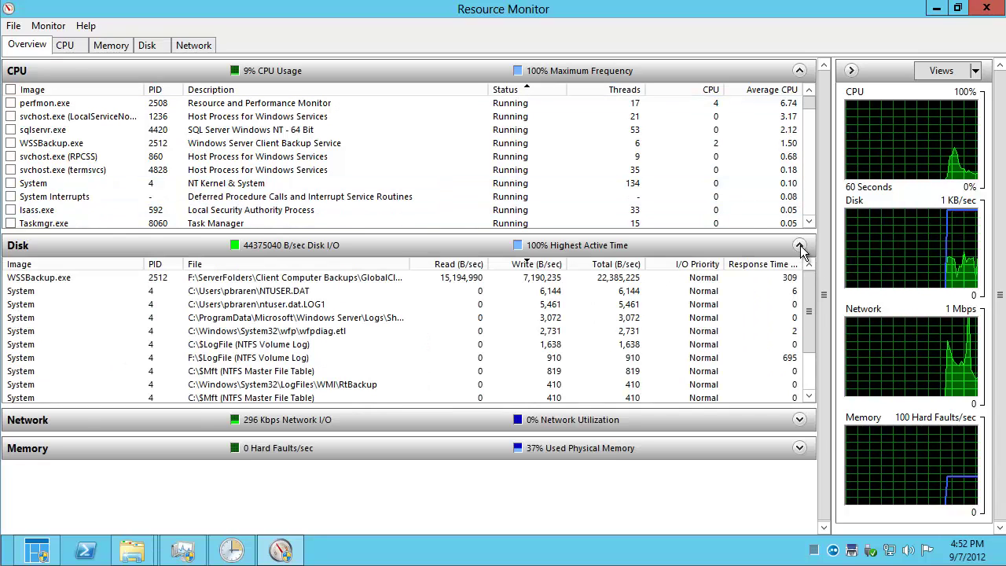
left_click(797, 449)
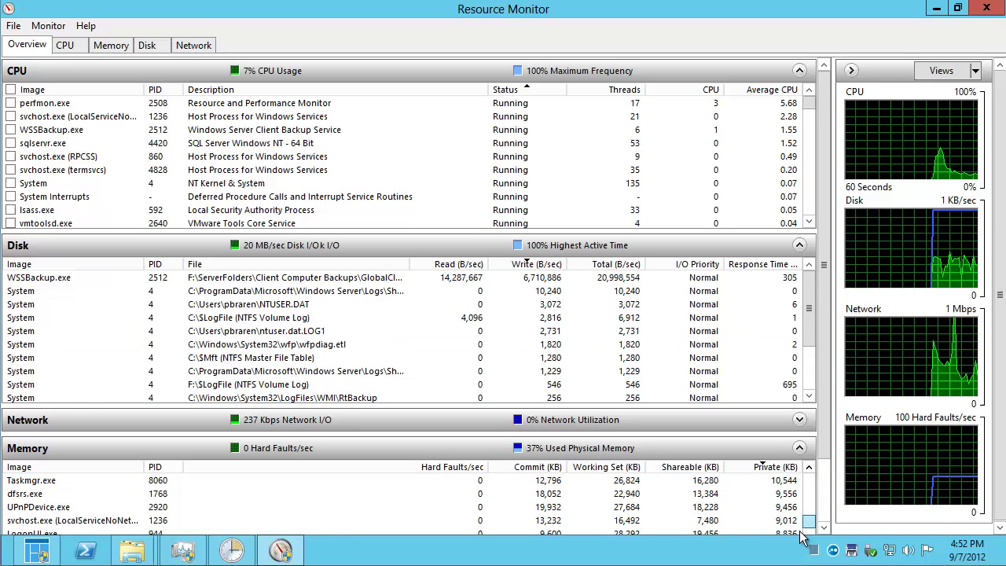
left_click(807, 522)
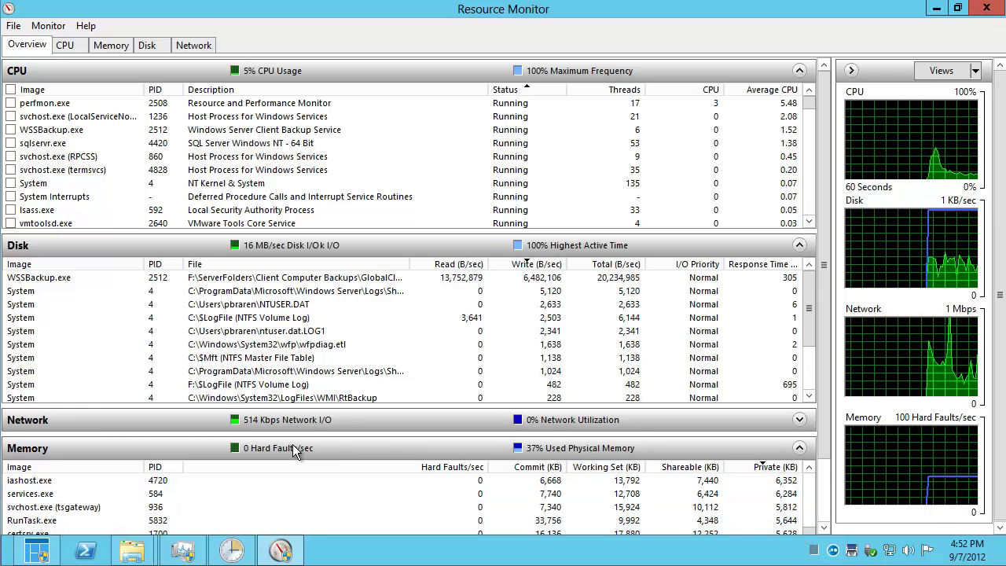
left_click(799, 449)
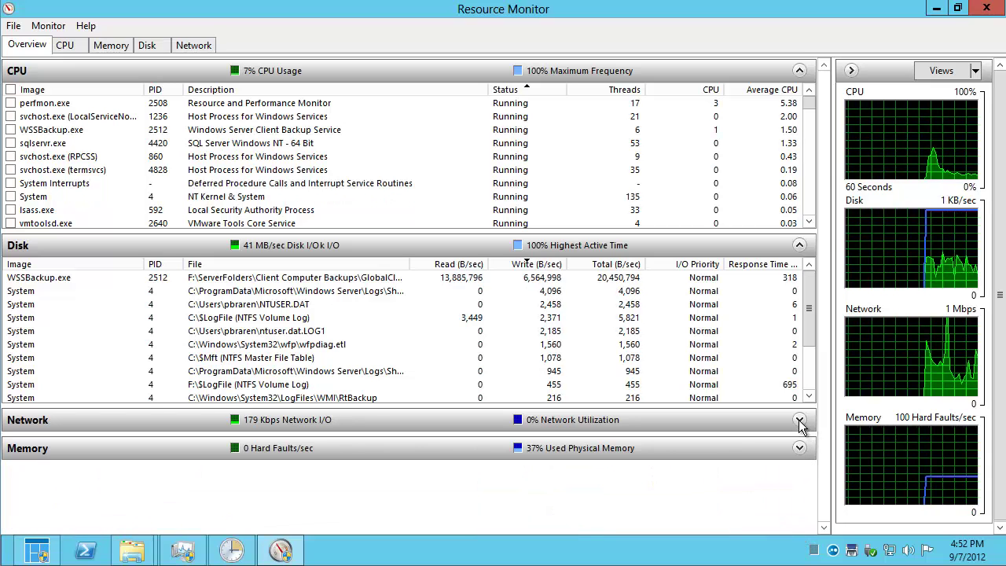
- Expand and enlarge the Network section to examine network traffic per process, and collapse it again
left_click(798, 421)
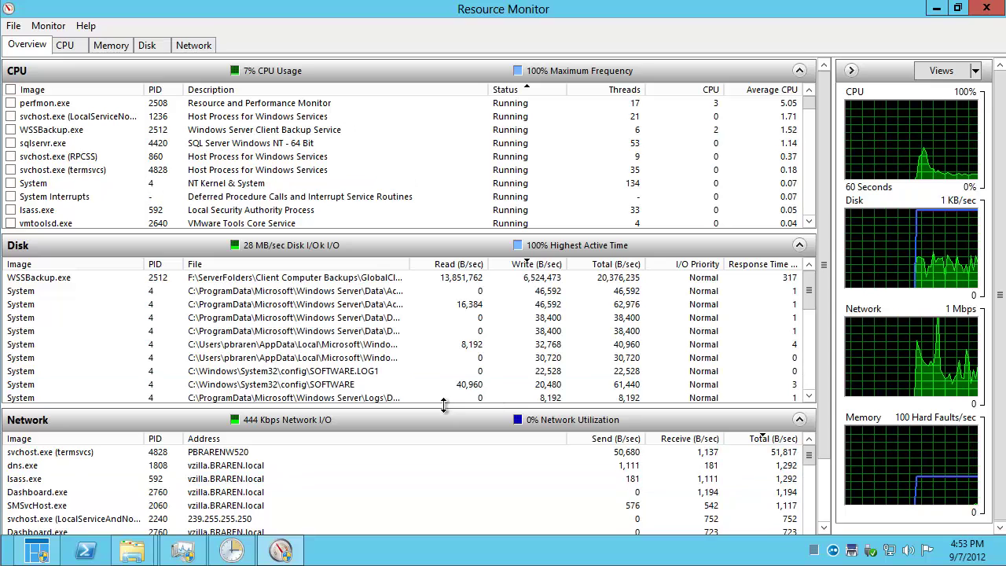
left_click_drag(444, 404, 443, 369)
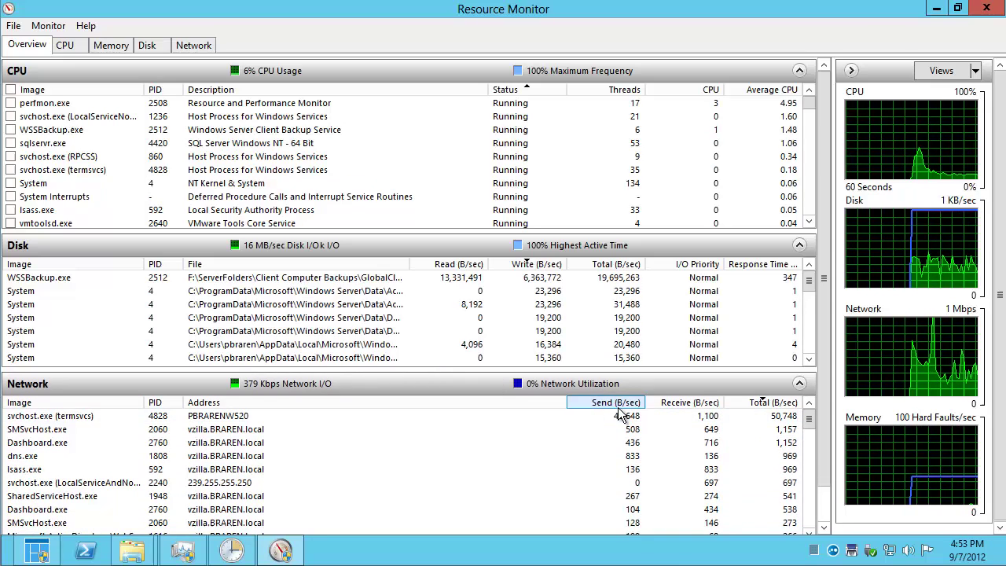
left_click(798, 383)
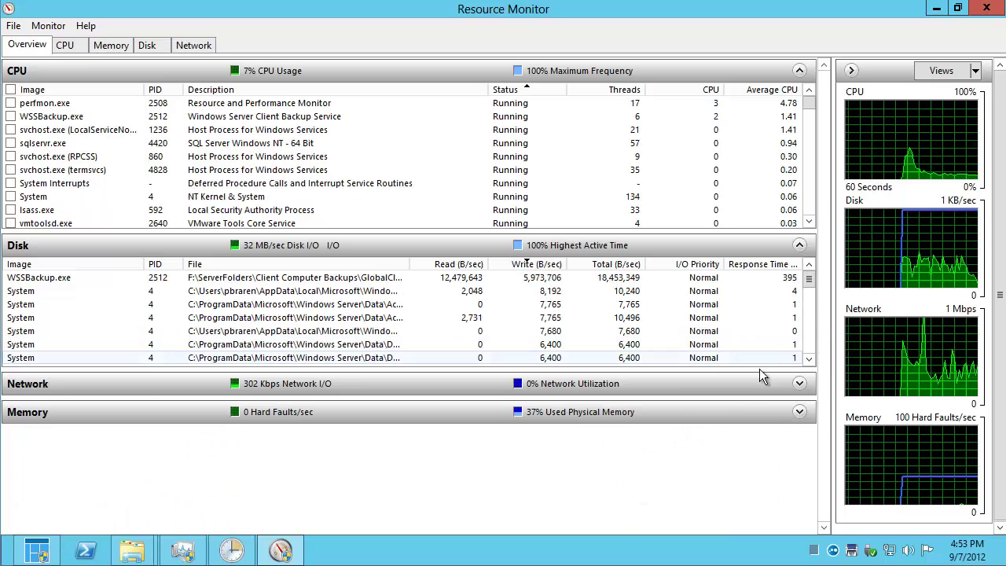
- Enlarge the Disk section, sort it by highest read rate, and widen the File column to show full paths
left_click_drag(742, 371, 735, 467)
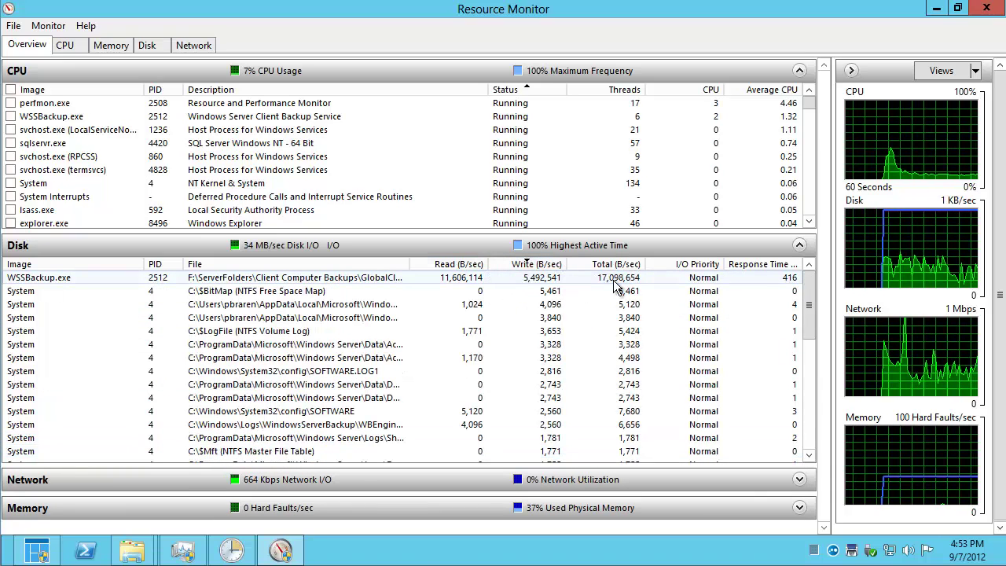
left_click(460, 264)
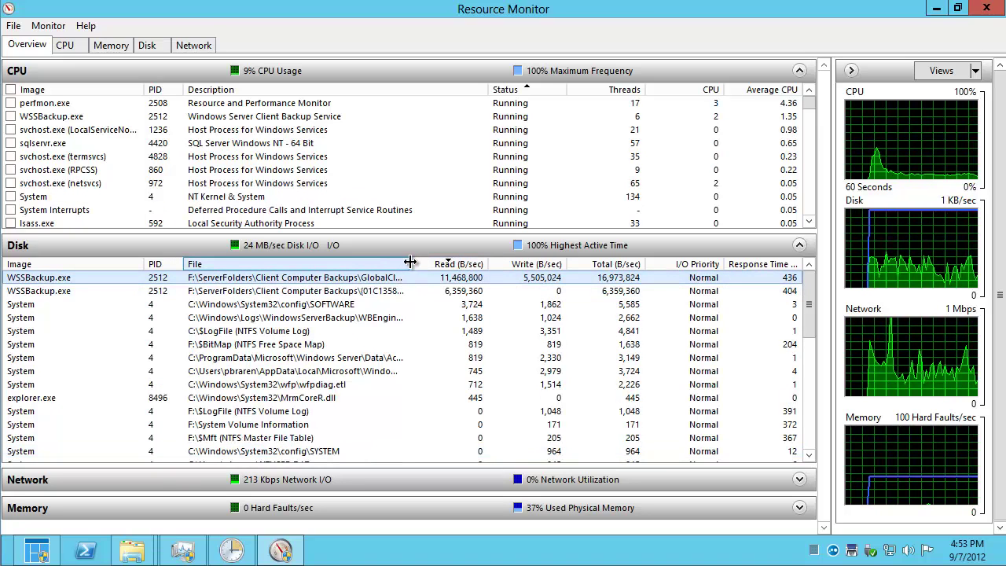
left_click_drag(410, 262, 487, 264)
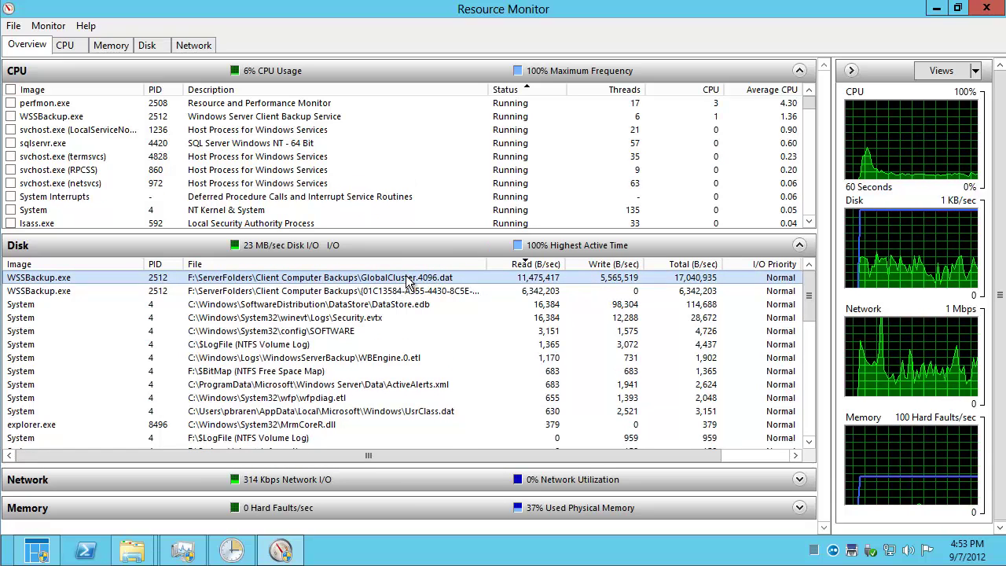
- Close the Windows Server program folder window, check the size of GlobalCluster.4096.dat in Client Computer Backups, and minimize that folder
mouse_move(153, 558)
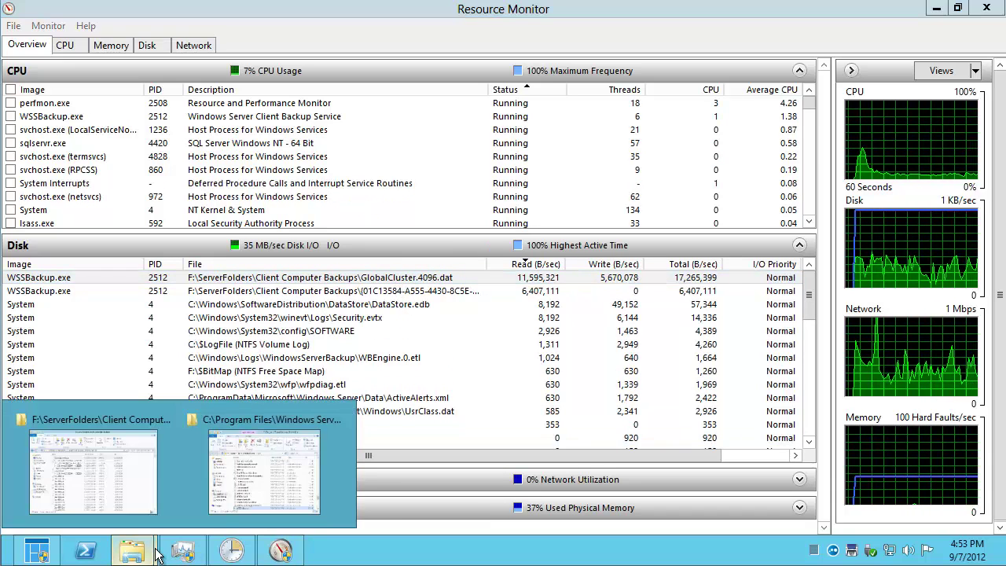
left_click(340, 421)
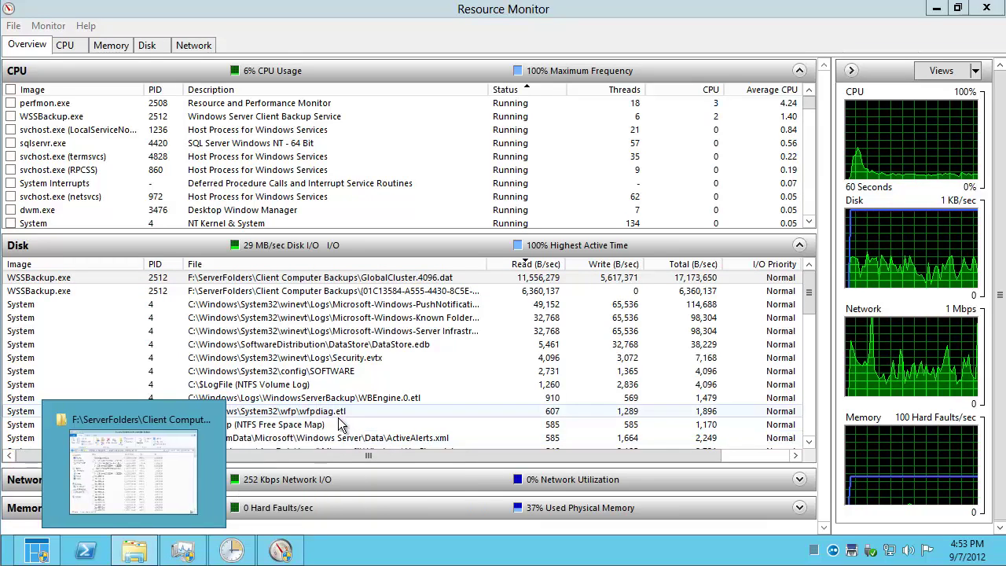
left_click(158, 454)
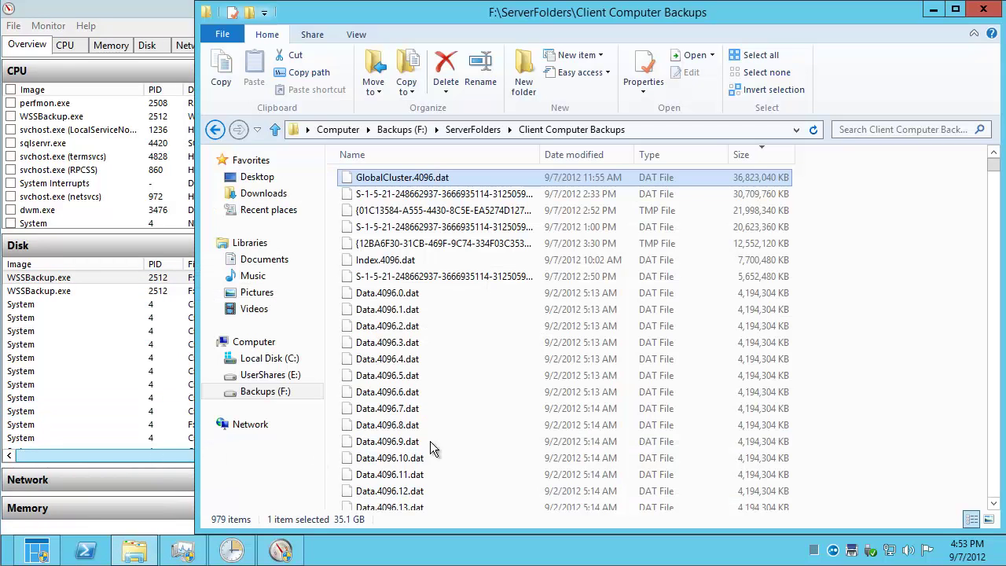
left_click(400, 132)
left_click(220, 130)
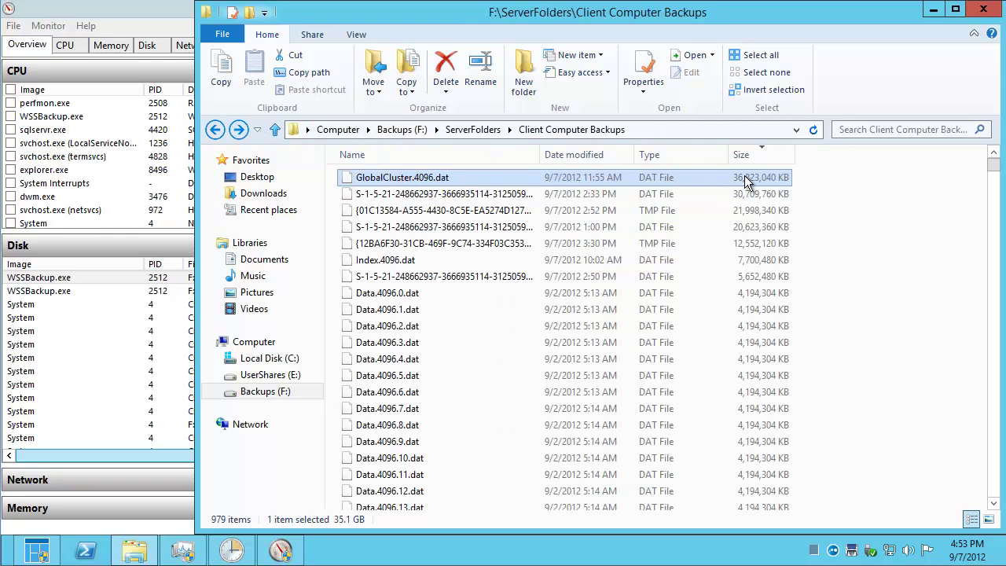
left_click(934, 9)
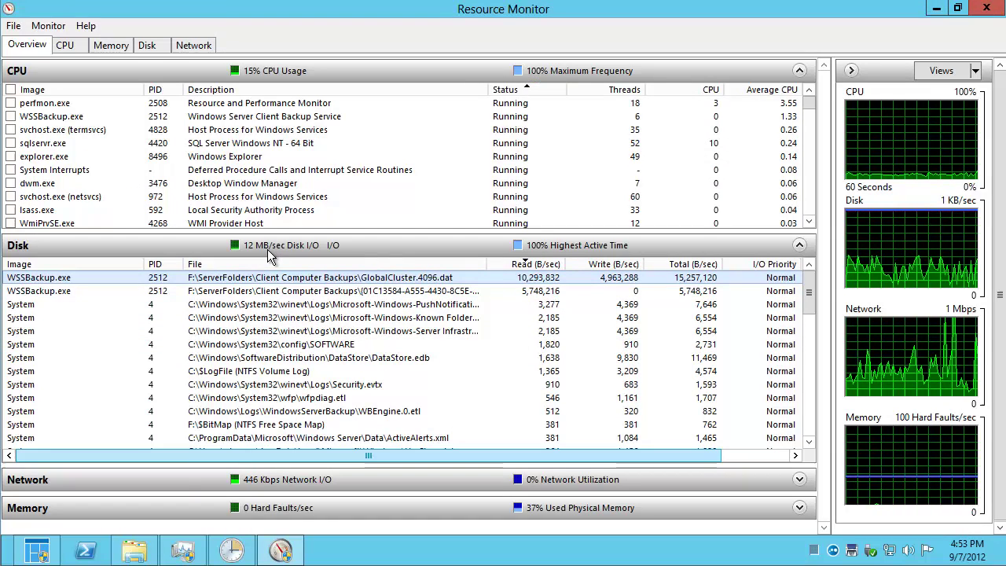
- Narrow the File and I/O Priority columns in the Disk section so the Response Time column fits
left_click(737, 455)
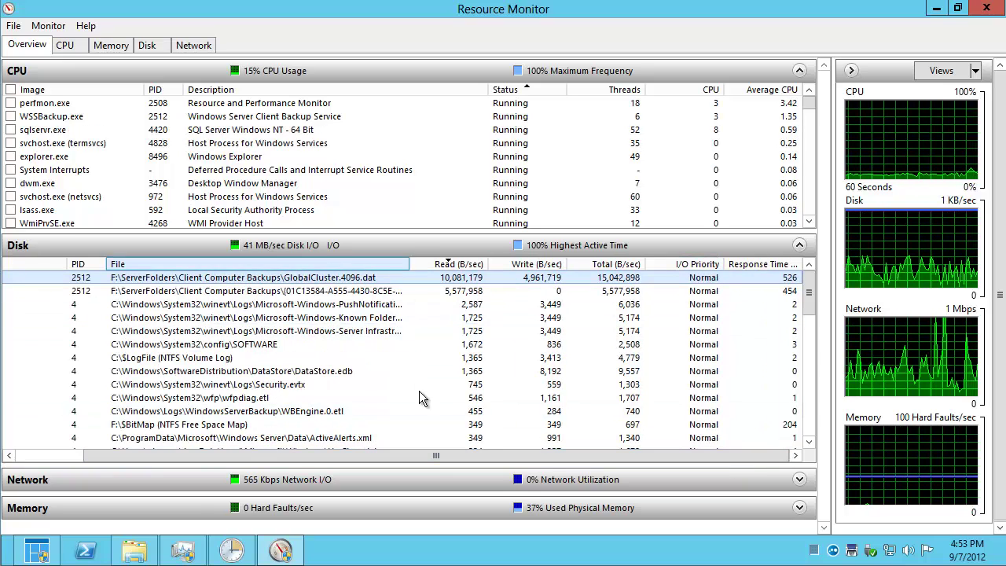
left_click(80, 458)
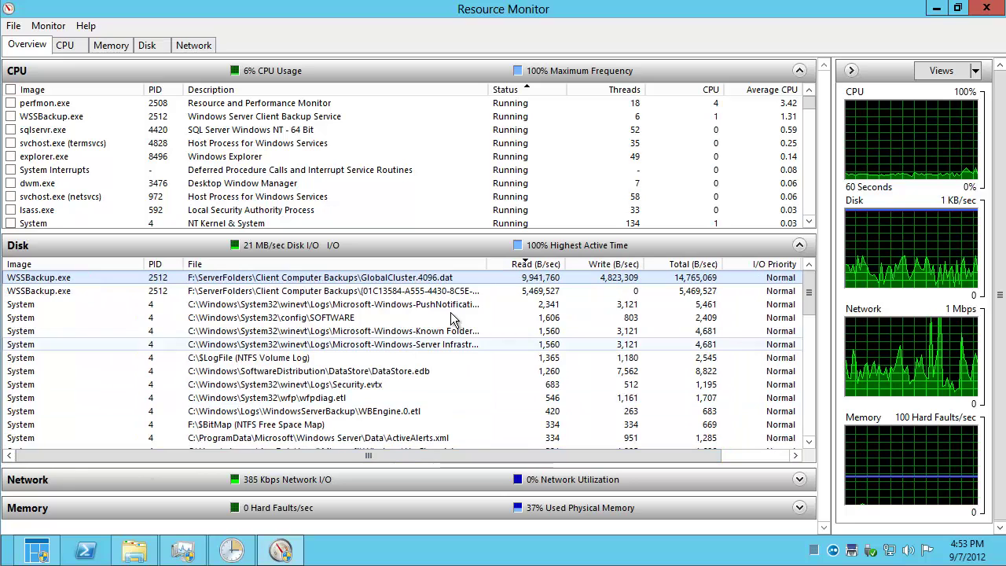
left_click_drag(485, 264, 436, 264)
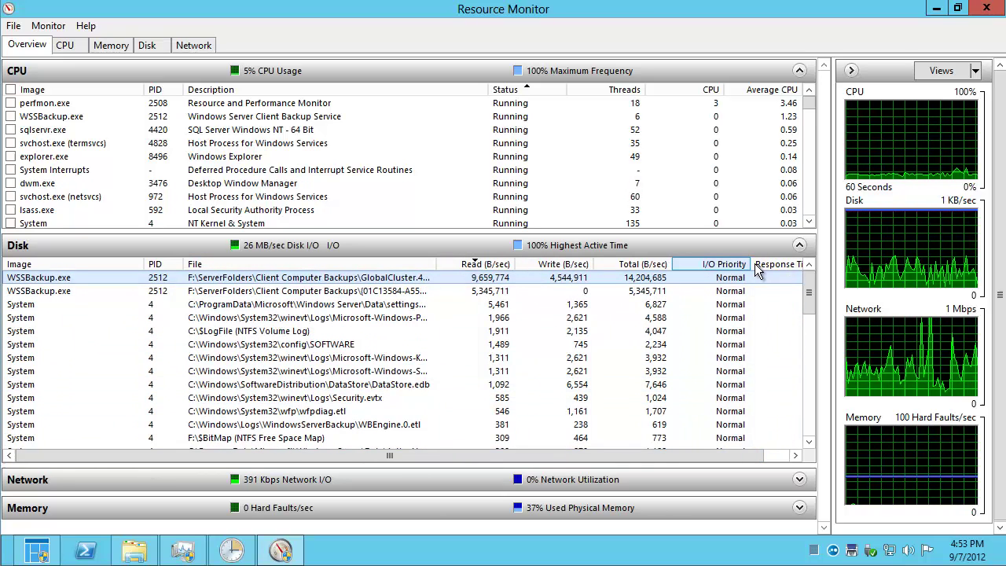
left_click_drag(751, 264, 721, 264)
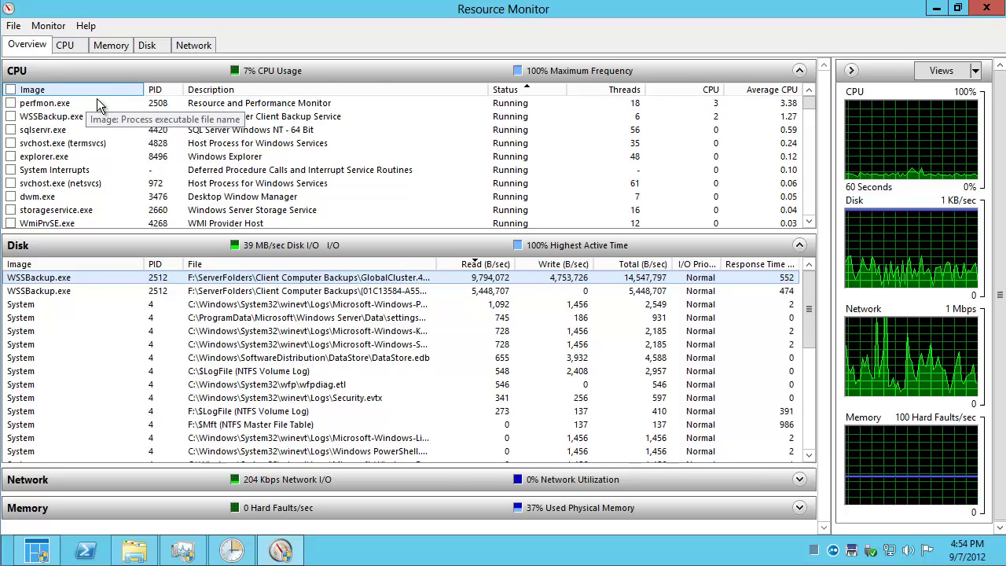
- Select WSSBackup.exe, sort the overview processes by highest CPU, and briefly expand the Network section to check its traffic
left_click(157, 118)
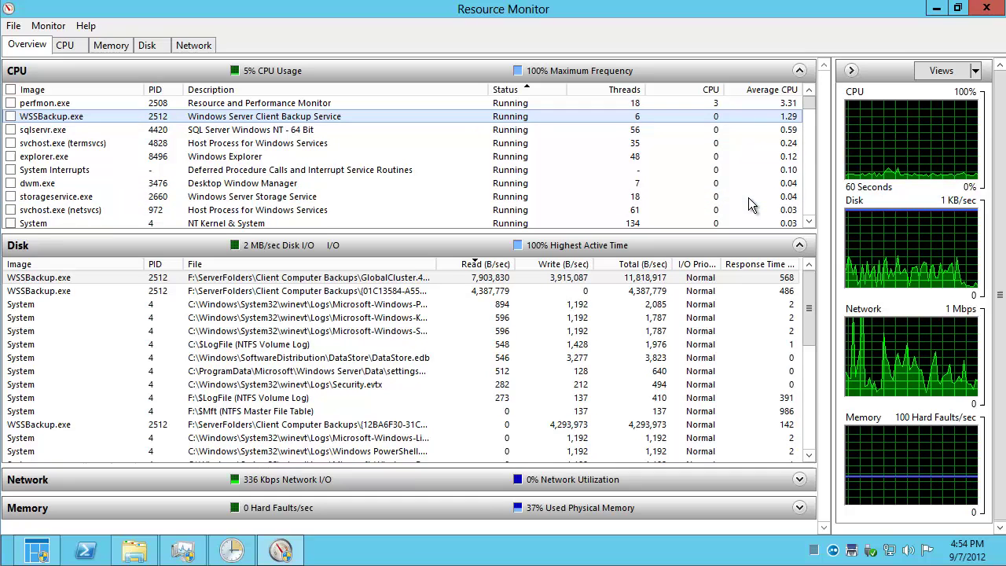
left_click(713, 91)
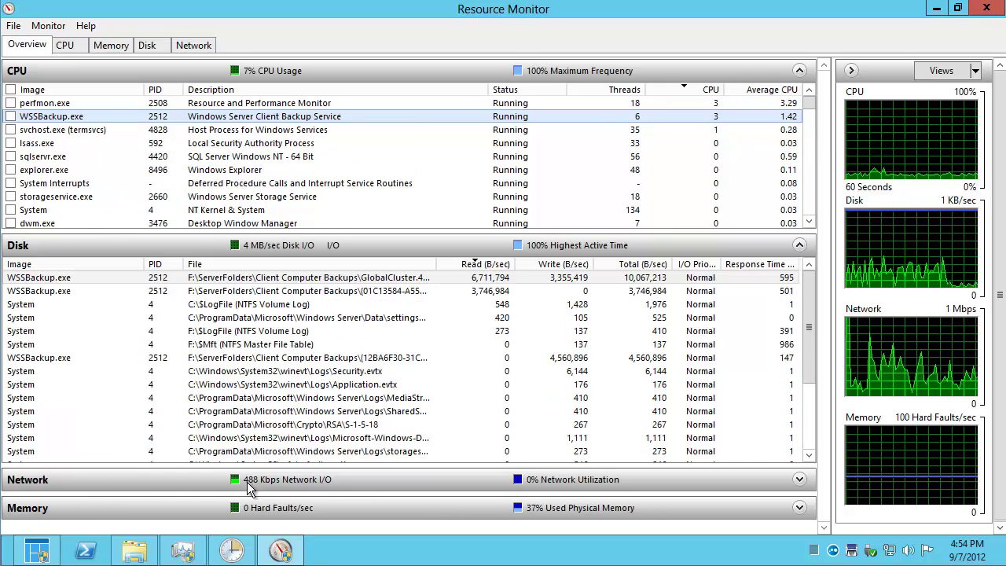
left_click(799, 480)
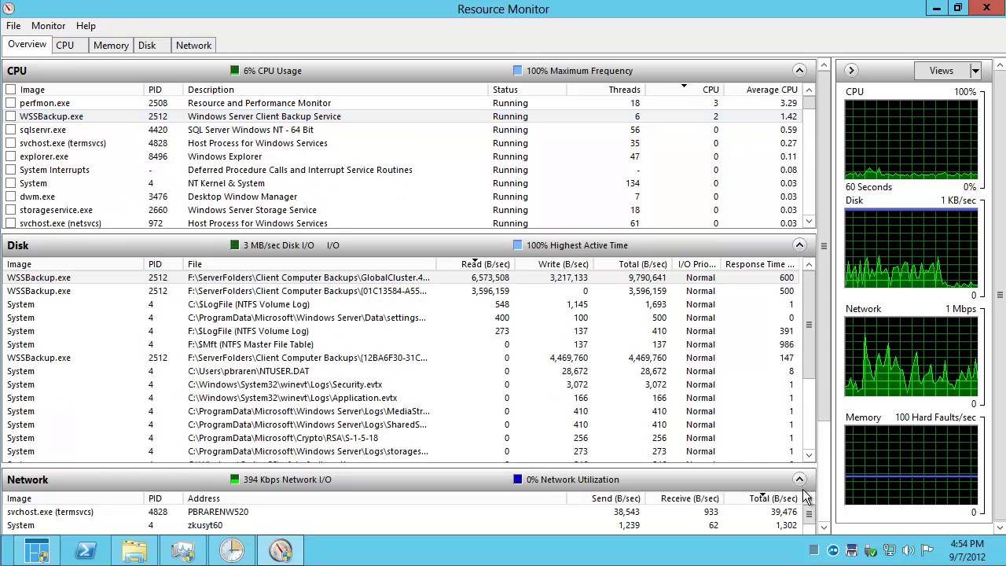
left_click(801, 481)
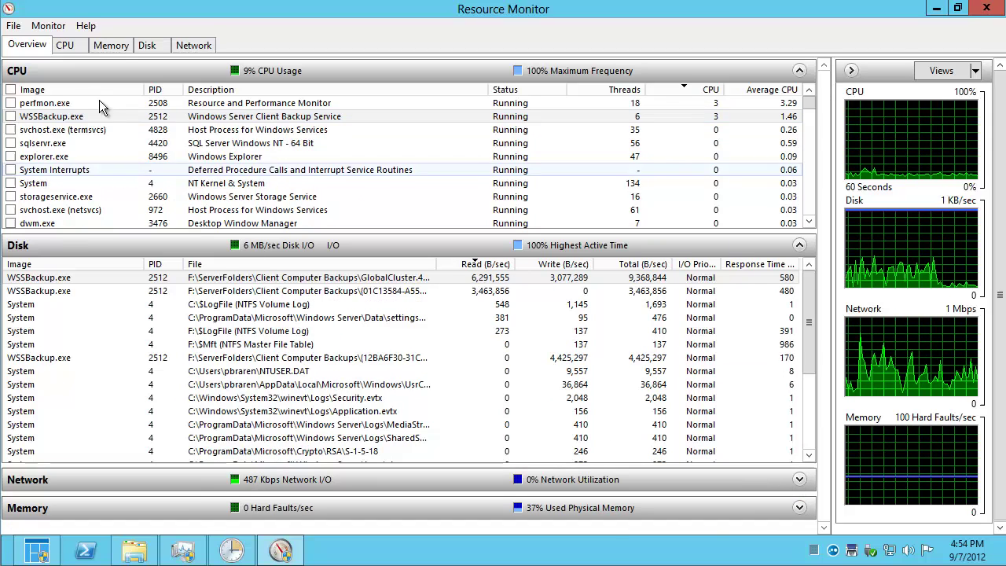
- Open the detailed CPU view, check the WSSBackup.exe process, and expand the Services section
left_click(63, 47)
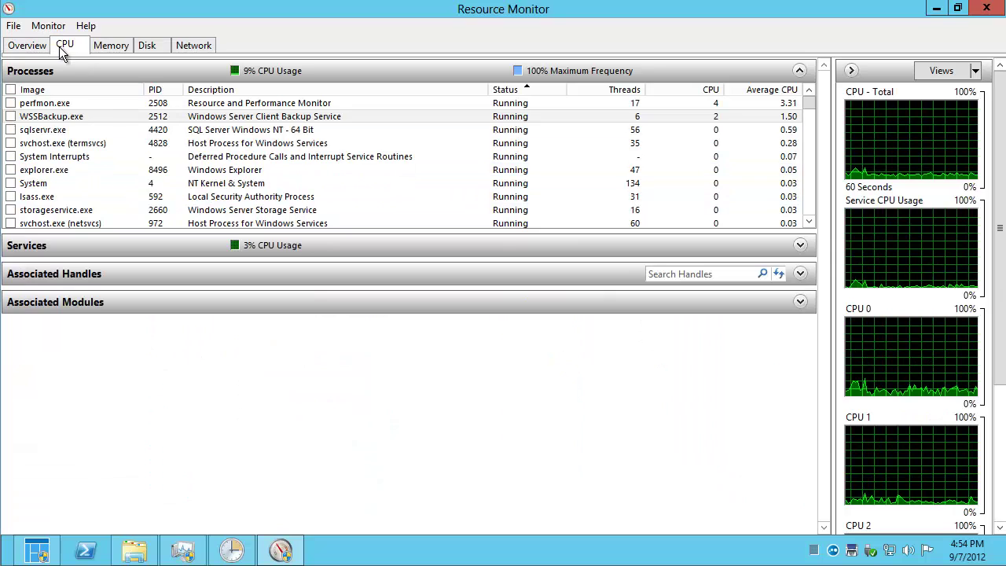
left_click(301, 118)
right_click(303, 124)
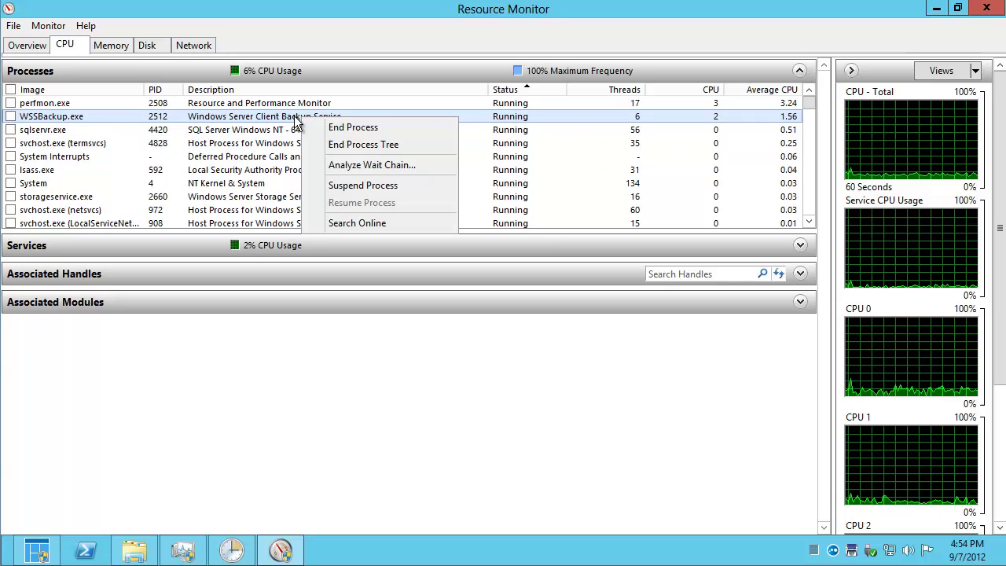
left_click(295, 118)
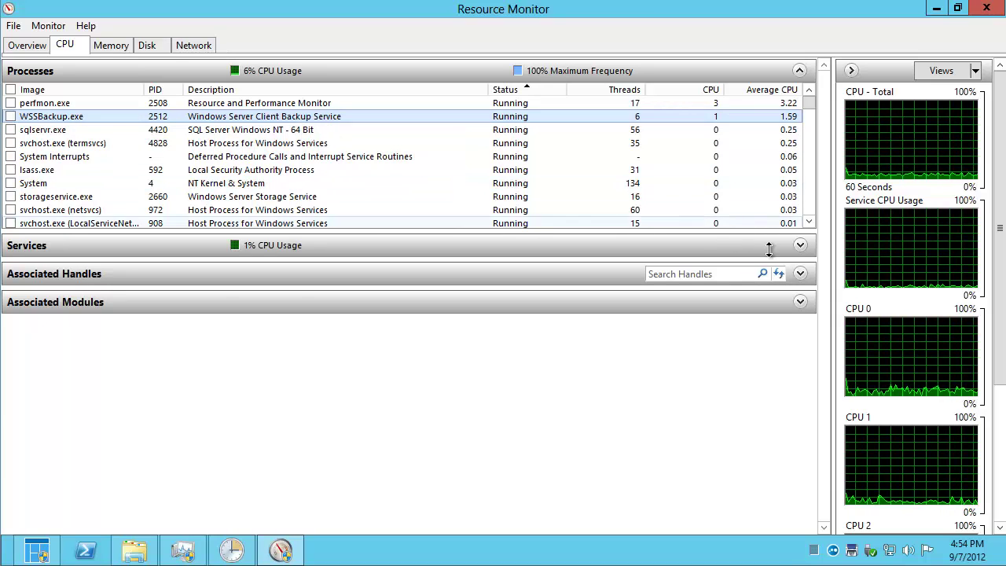
left_click(799, 245)
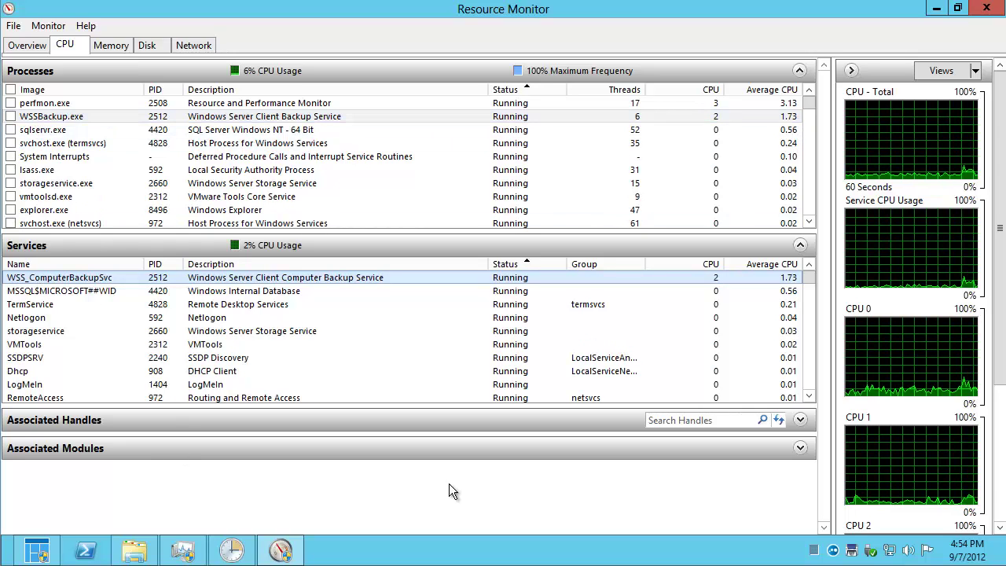
- Expand the Associated Handles and Associated Modules sections and check their contents
left_click(801, 420)
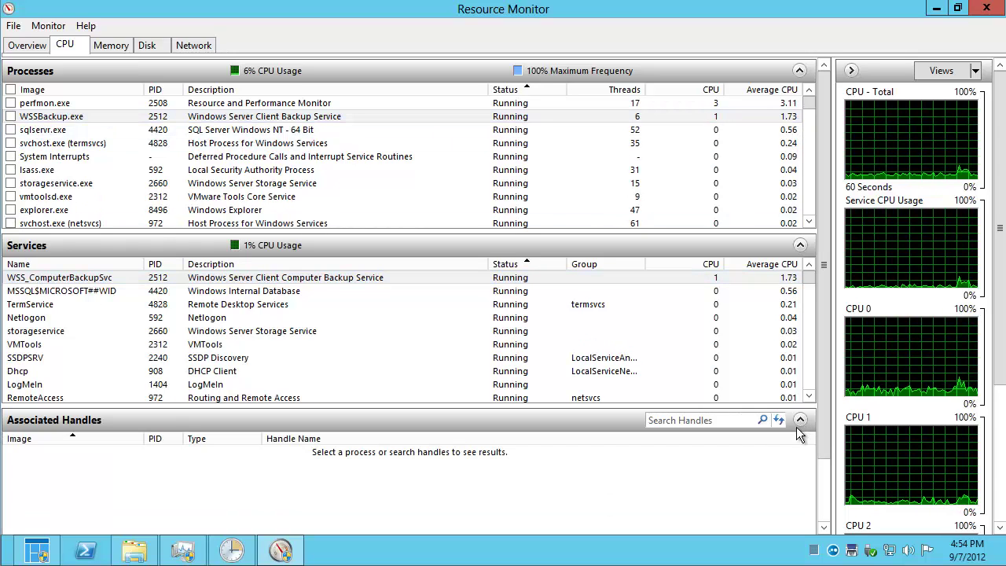
scroll(774, 435, "down", 1)
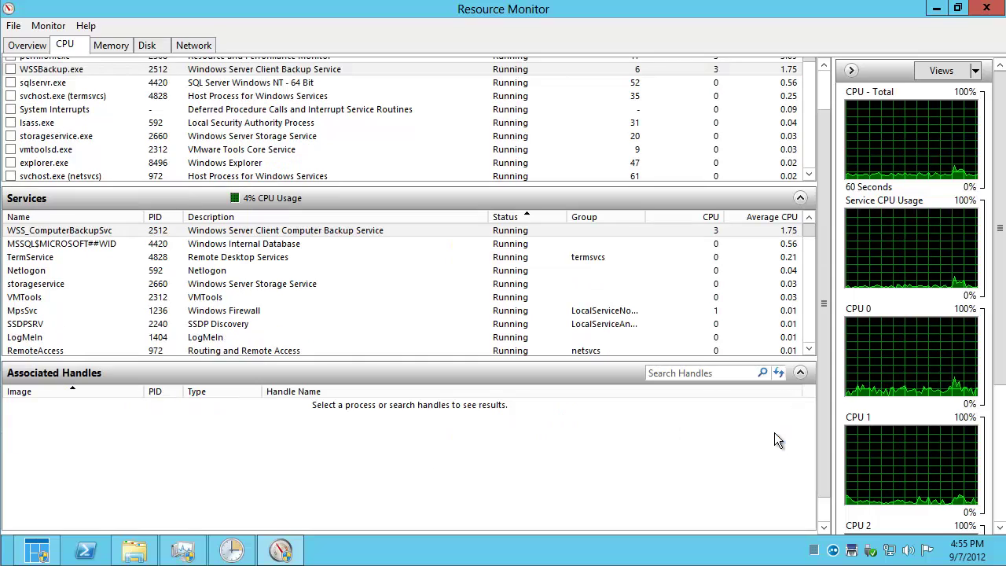
scroll(782, 435, "down", 1)
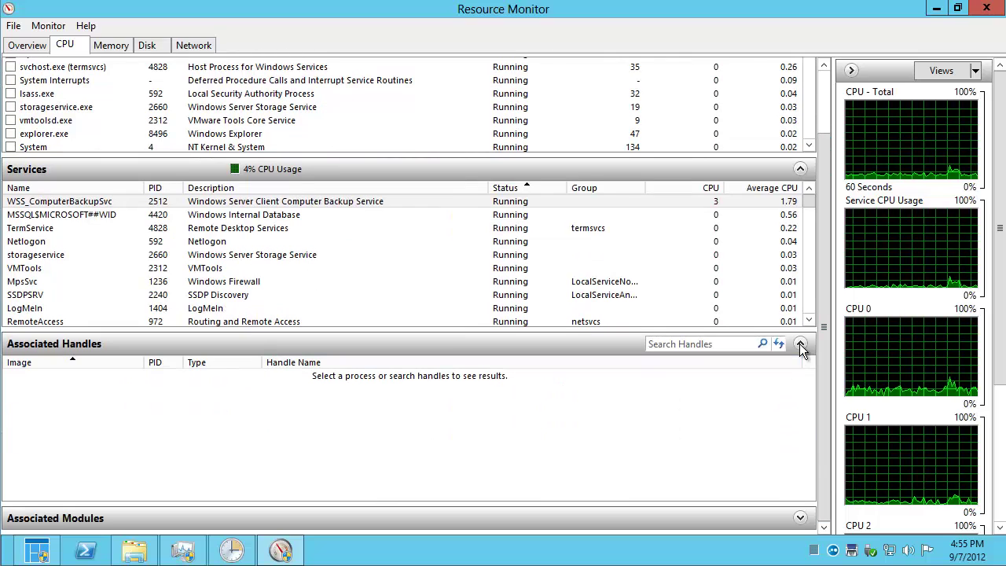
left_click(799, 515)
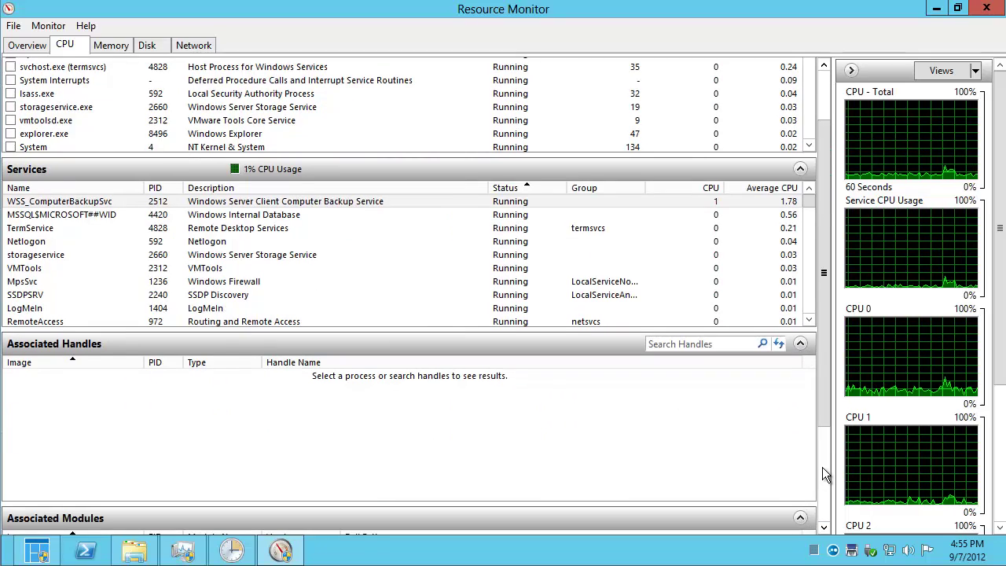
scroll(822, 466, "down", 3)
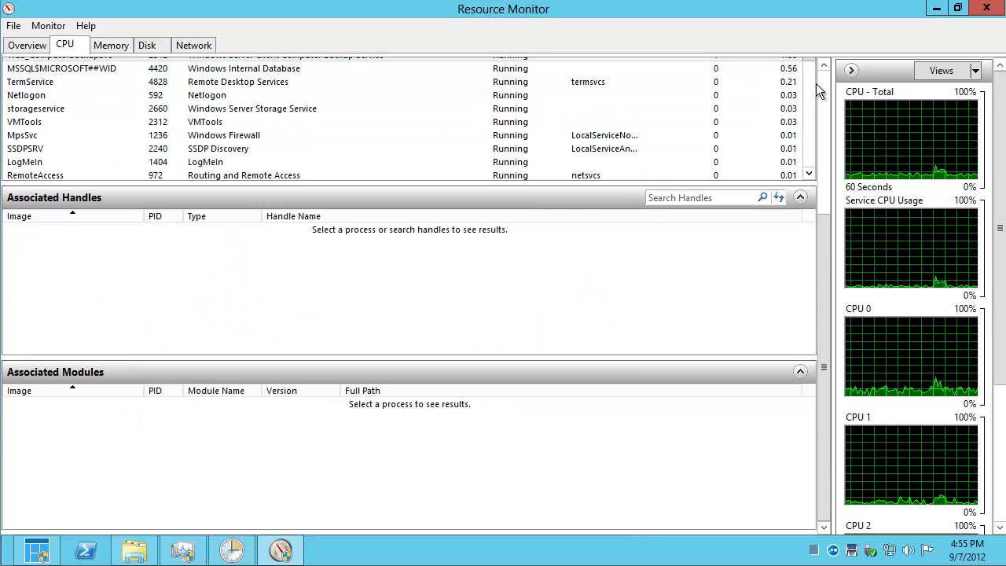
scroll(826, 77, "up", 5)
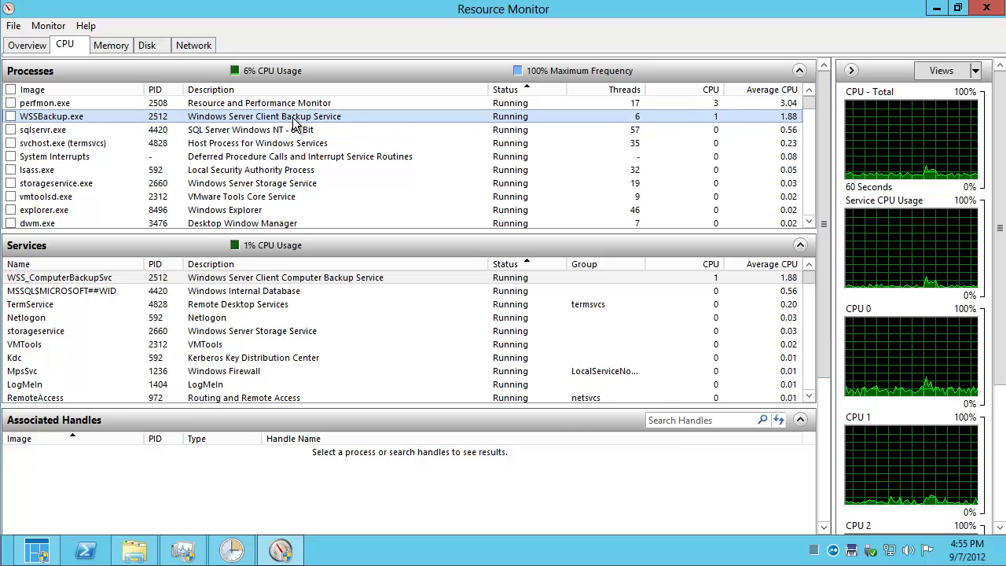
- Inspect the running services, including WSS_ComputerBackupSvc, Windows Internal Database, Remote Desktop Services and Netlogon
left_click(292, 279)
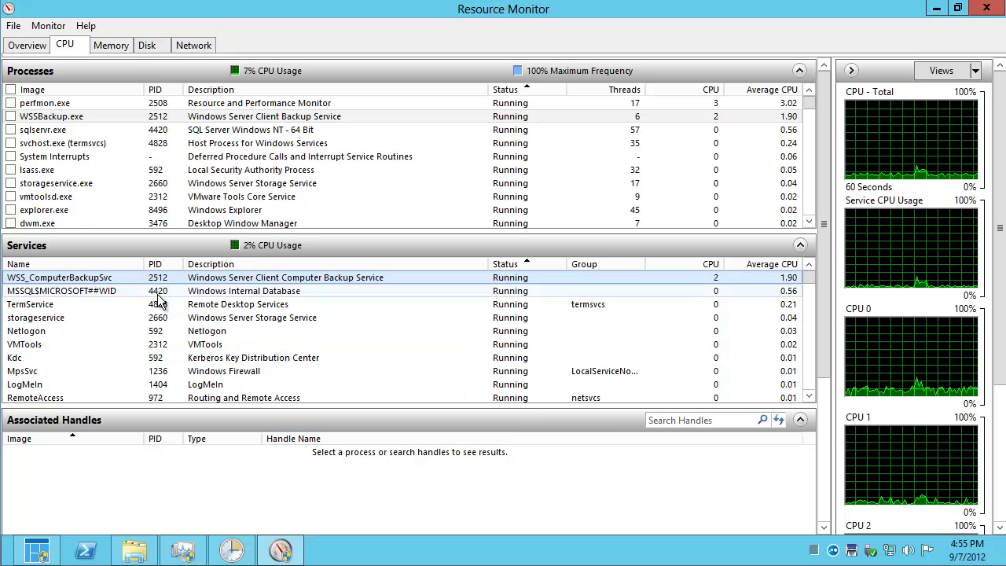
left_click(222, 292)
left_click(223, 306)
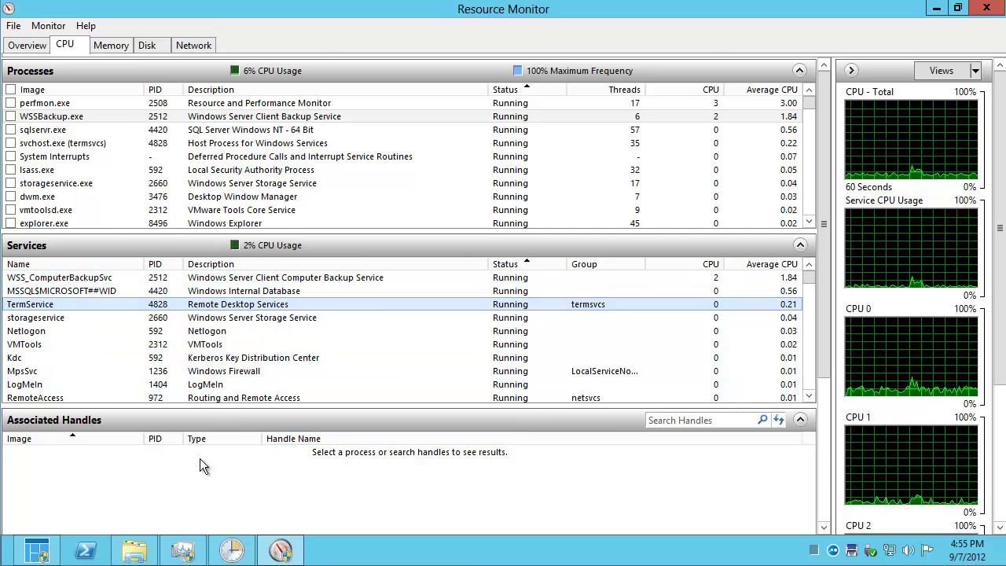
scroll(199, 458, "down", 1)
left_click(193, 289)
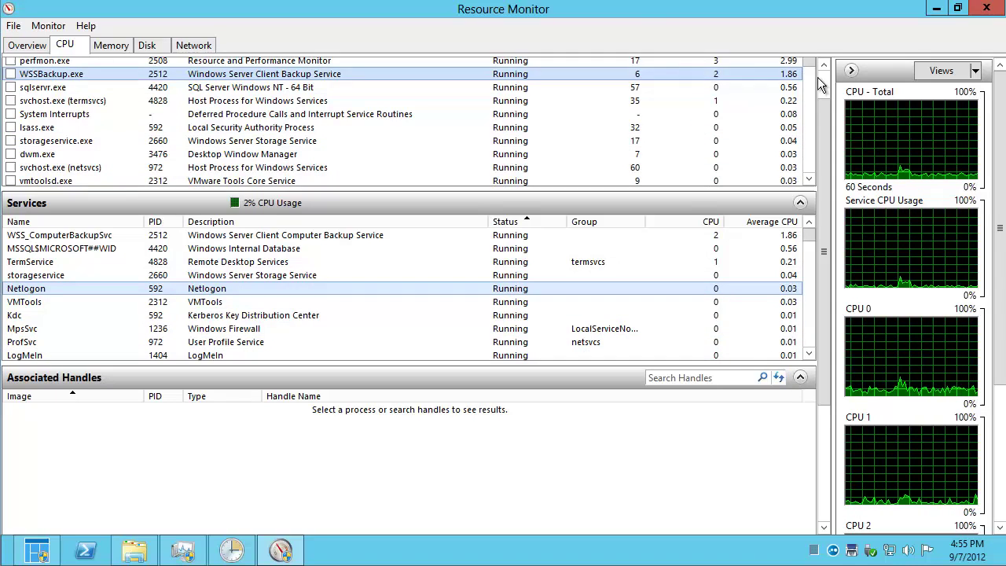
scroll(823, 79, "up", 1)
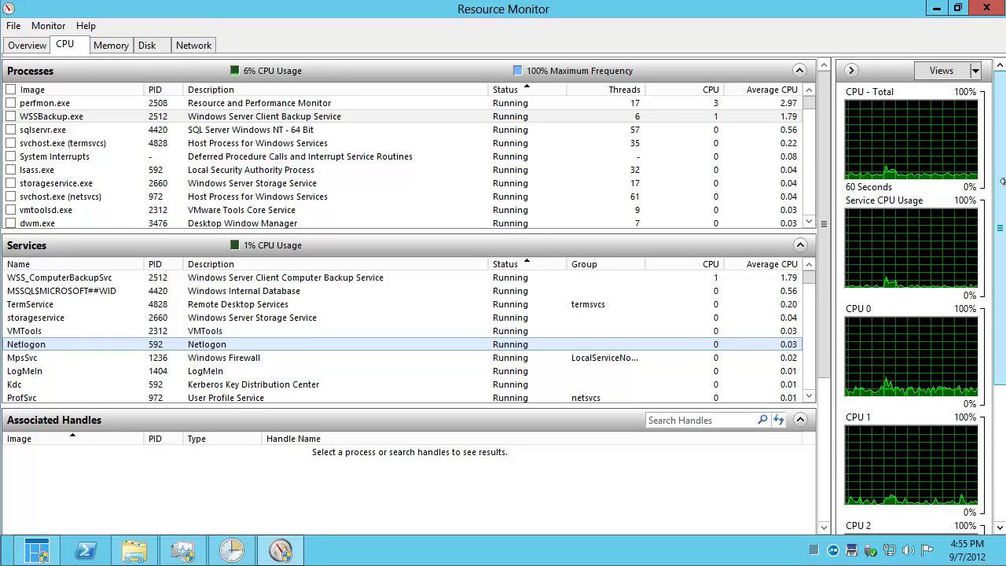
- Examine the total, service and per-core CPU usage graphs from CPU 0 through CPU 3
scroll(999, 175, "down", 5)
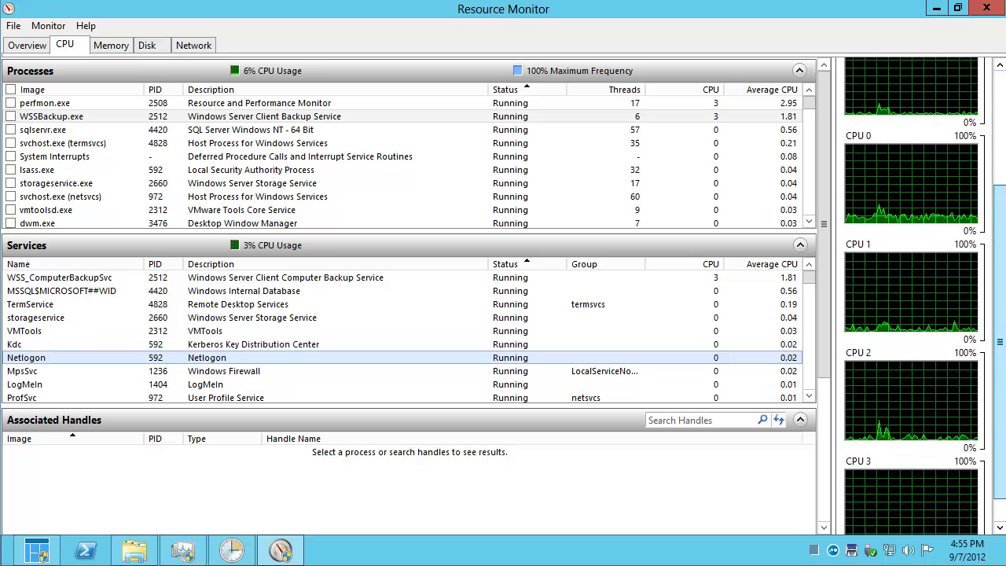
scroll(993, 191, "up", 5)
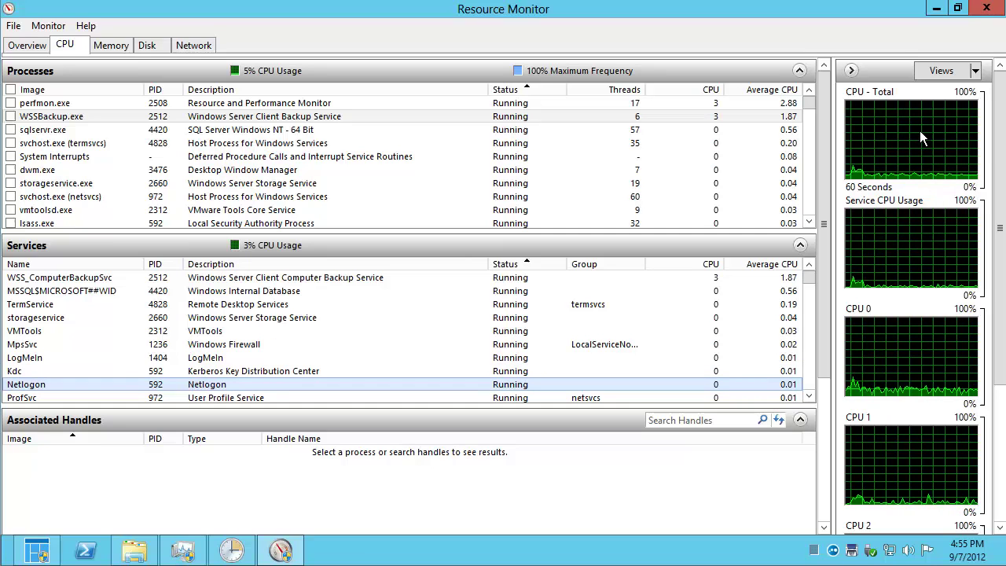
left_click_drag(991, 228, 991, 363)
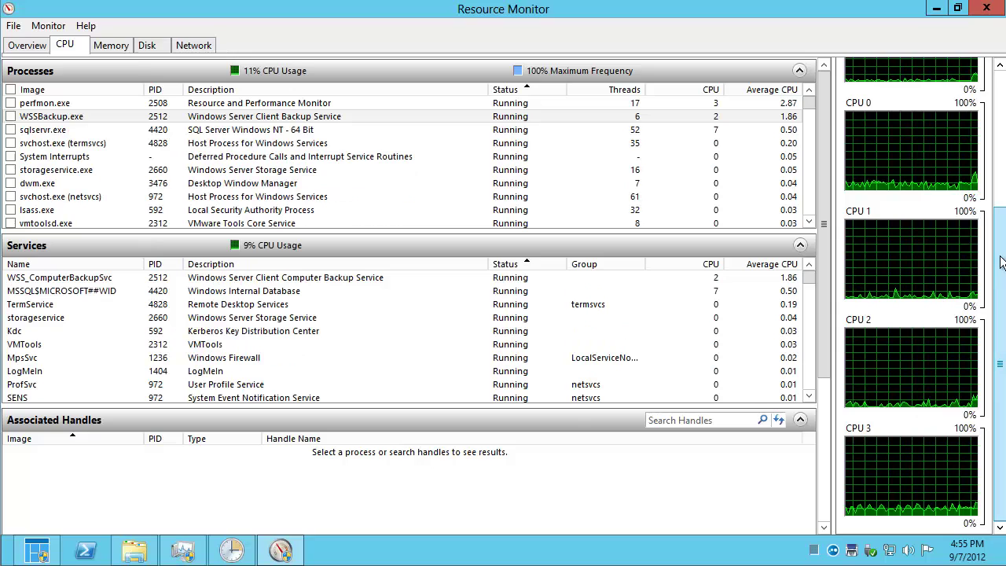
scroll(1002, 267, "up", 1)
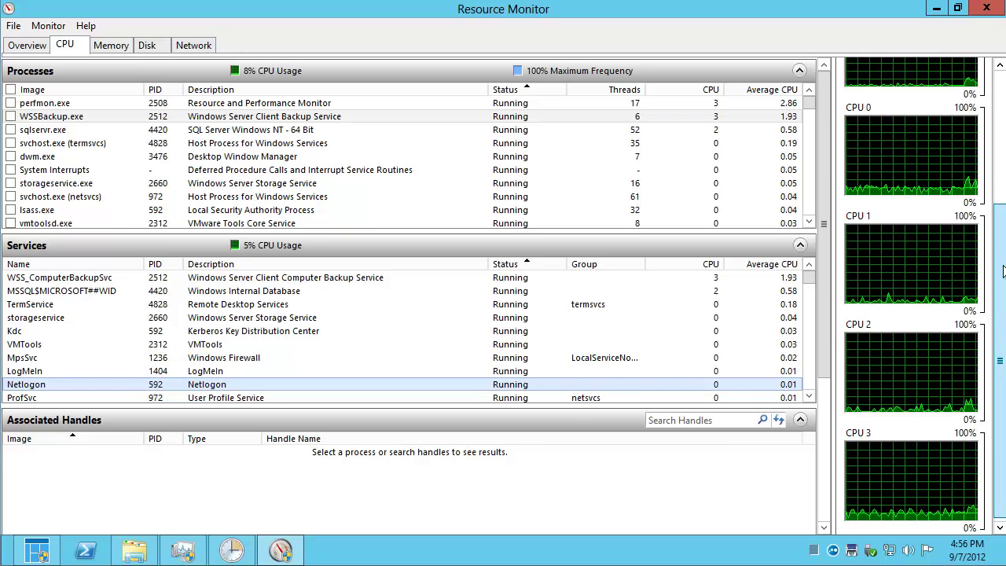
scroll(1003, 271, "down", 1)
scroll(1003, 270, "up", 5)
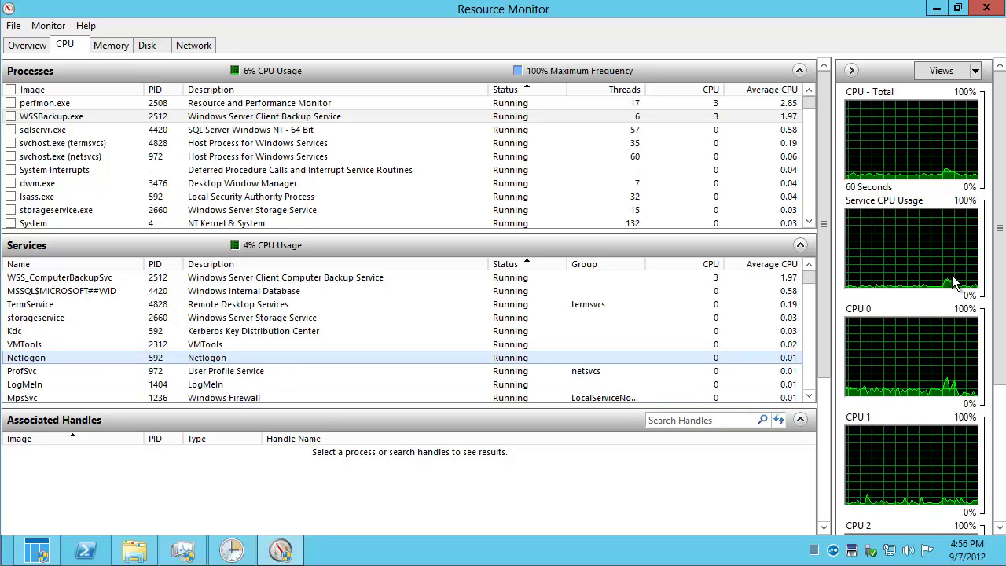
- Select WSSBackup.exe in the memory view, widen the Working Set column, and check the installed and in-use physical memory
left_click(108, 46)
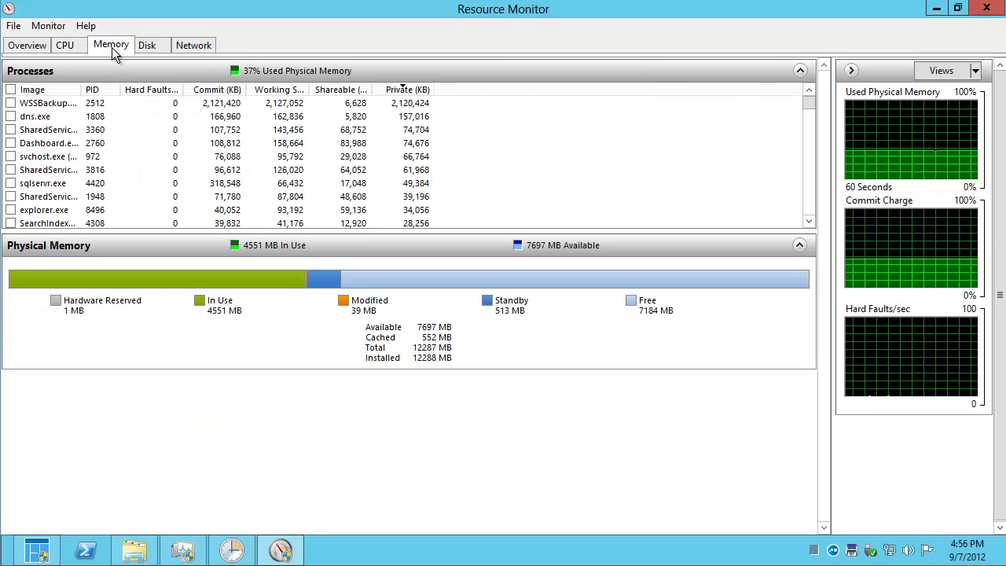
left_click(176, 103)
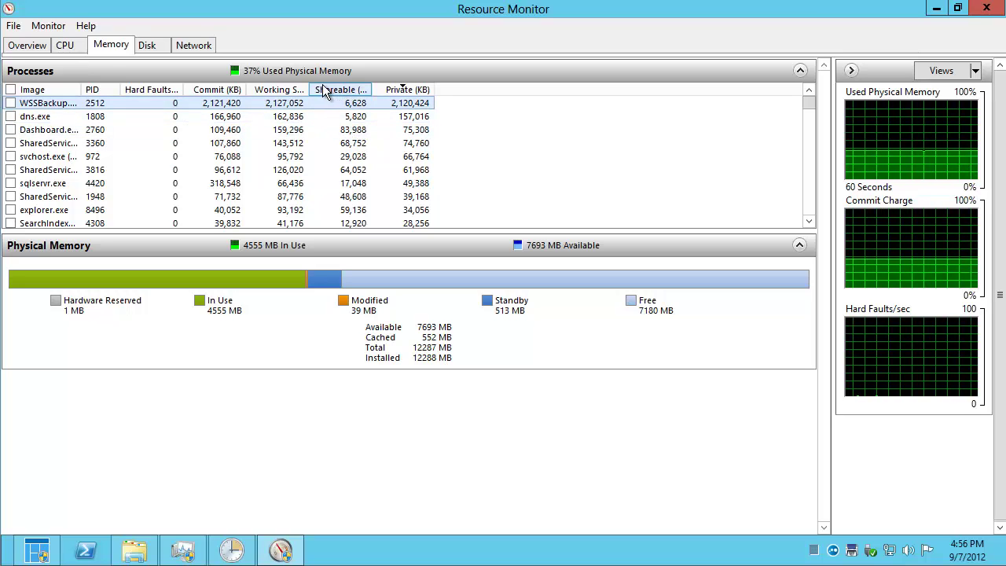
left_click_drag(308, 87, 293, 88)
left_click_drag(411, 91, 410, 88)
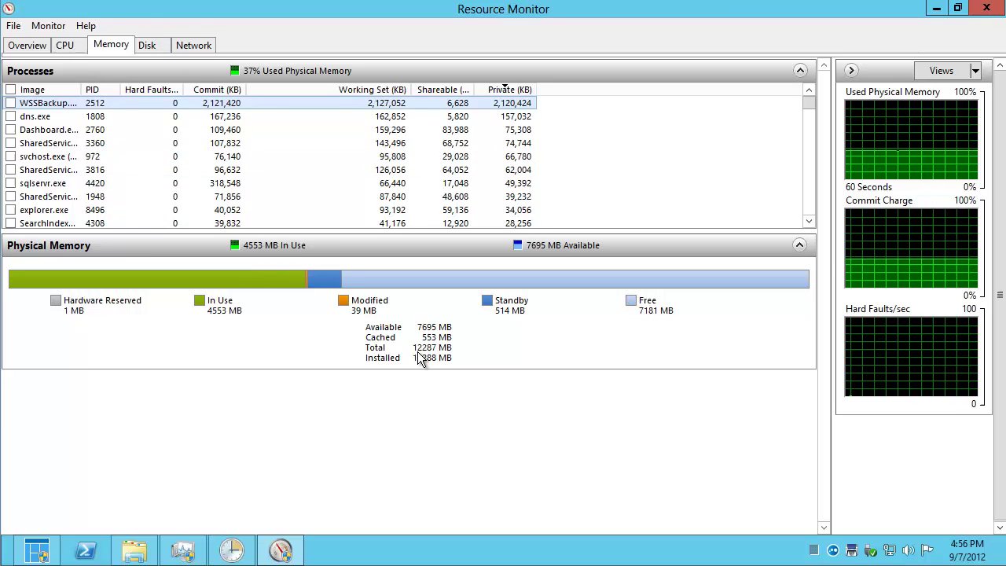
mouse_move(419, 357)
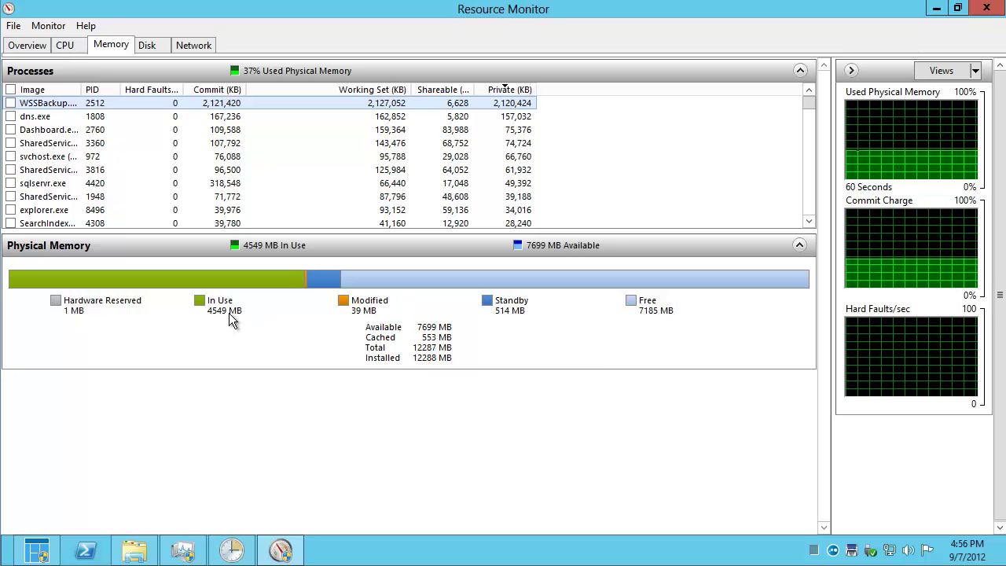
mouse_move(224, 315)
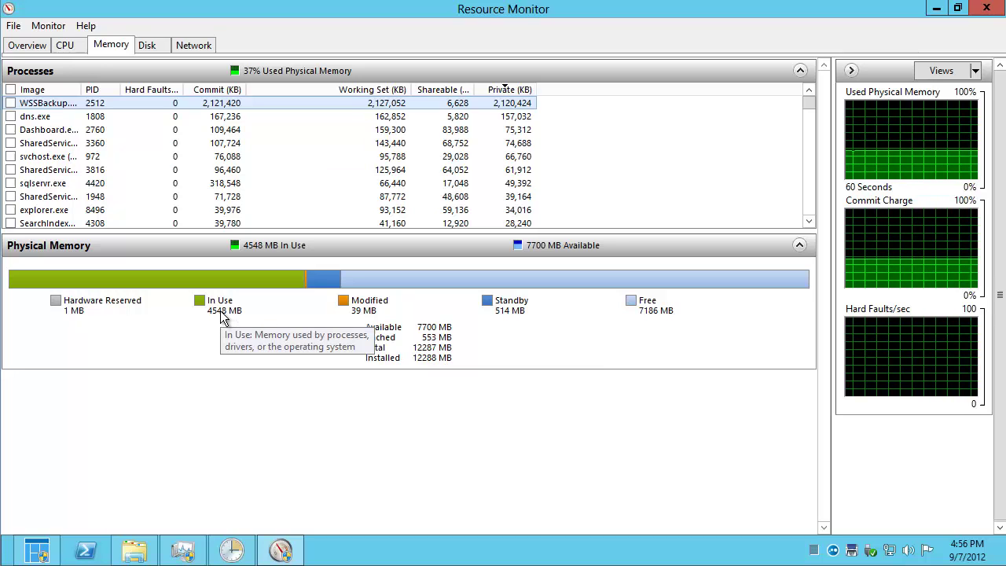
- Search online for WSSBackup.exe from the disk activity processes, dismiss the blocked-content warning, and close the browser
left_click(151, 45)
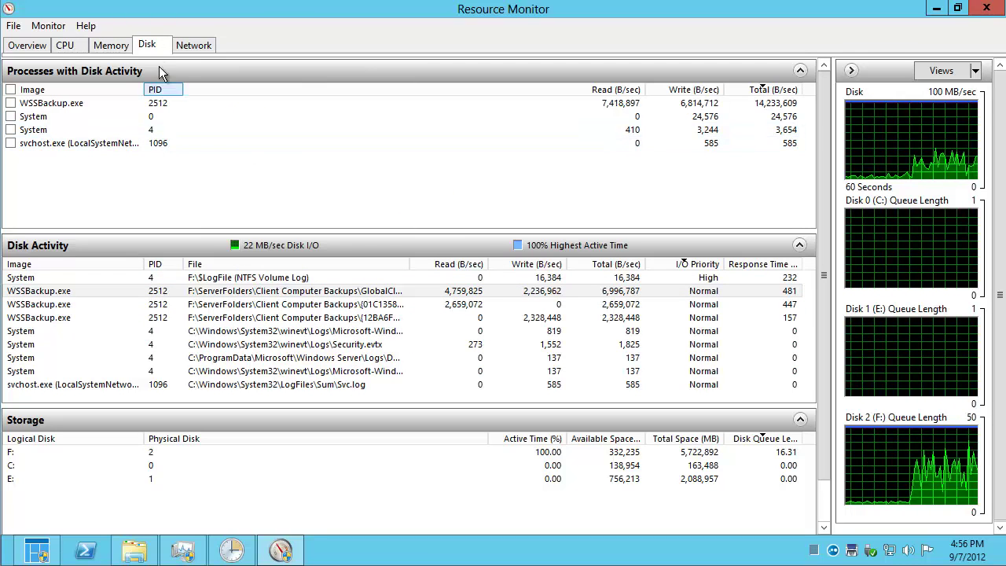
right_click(78, 100)
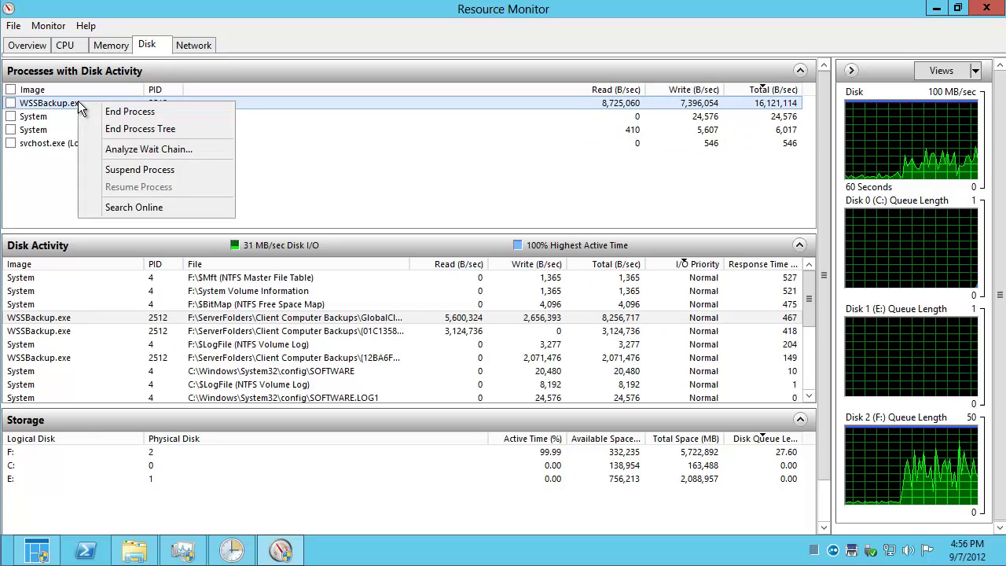
left_click(134, 207)
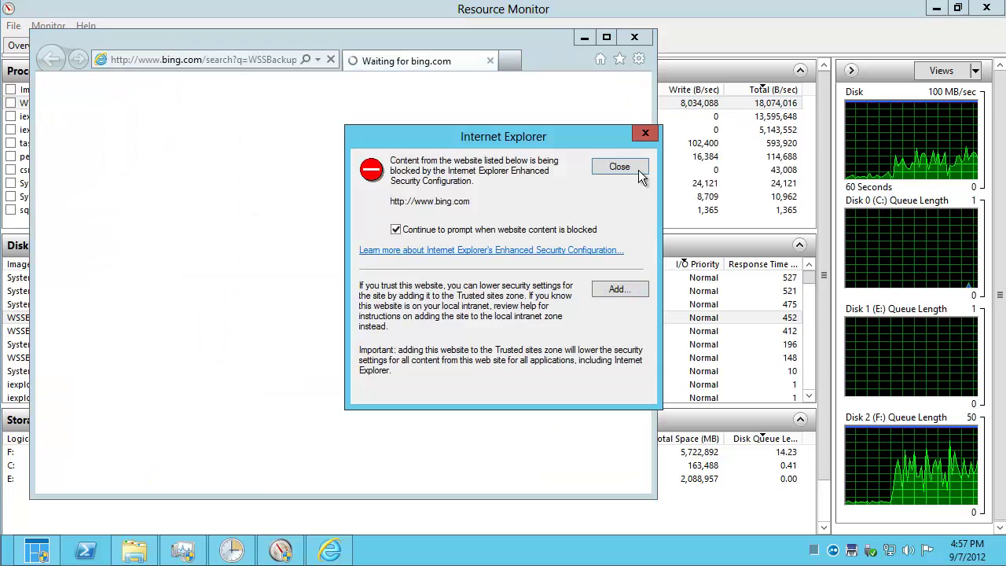
left_click(637, 169)
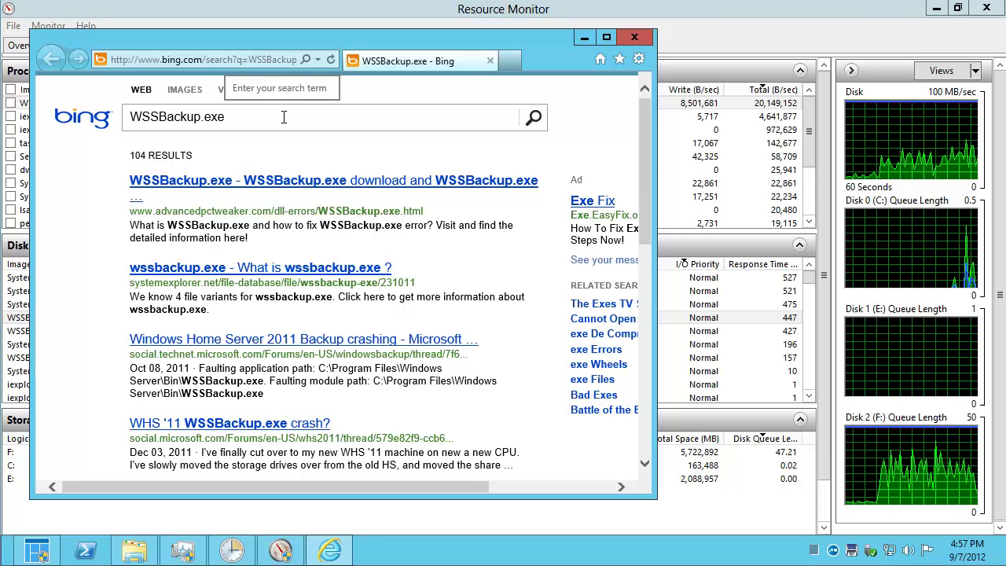
left_click(632, 38)
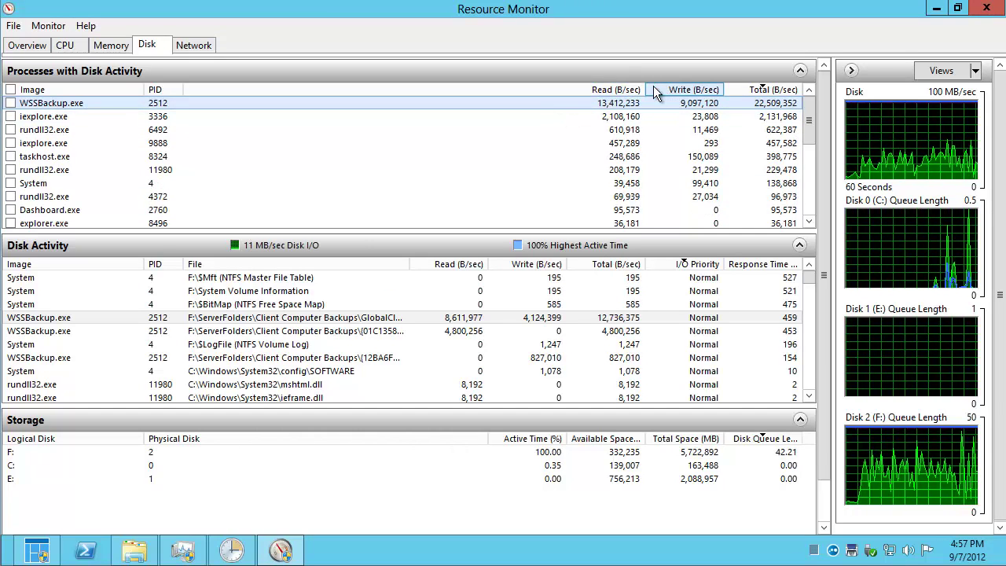
- Narrow the Read column in Processes with Disk Activity and sort the Disk Activity section by highest write rate
left_click_drag(628, 88, 408, 101)
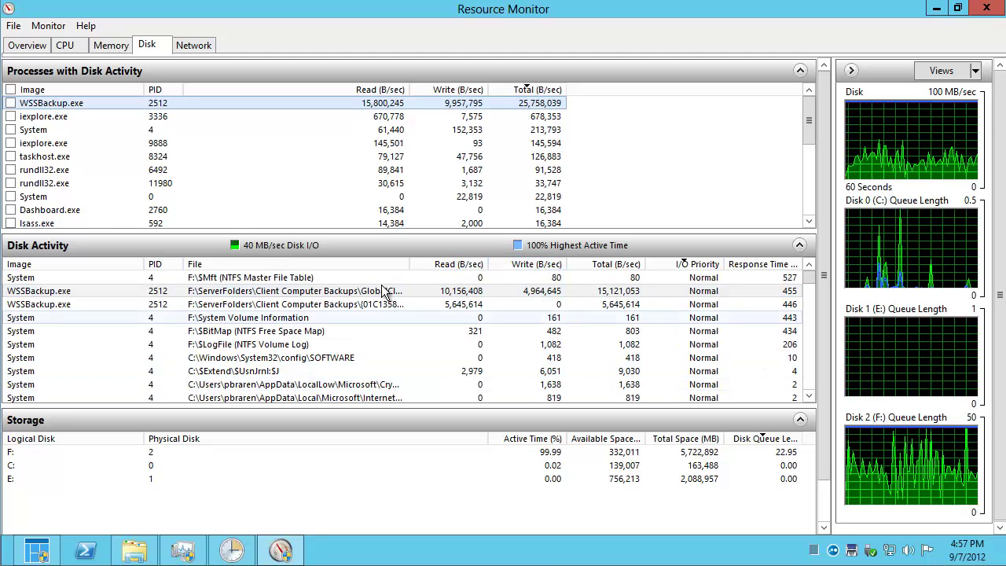
left_click(405, 293)
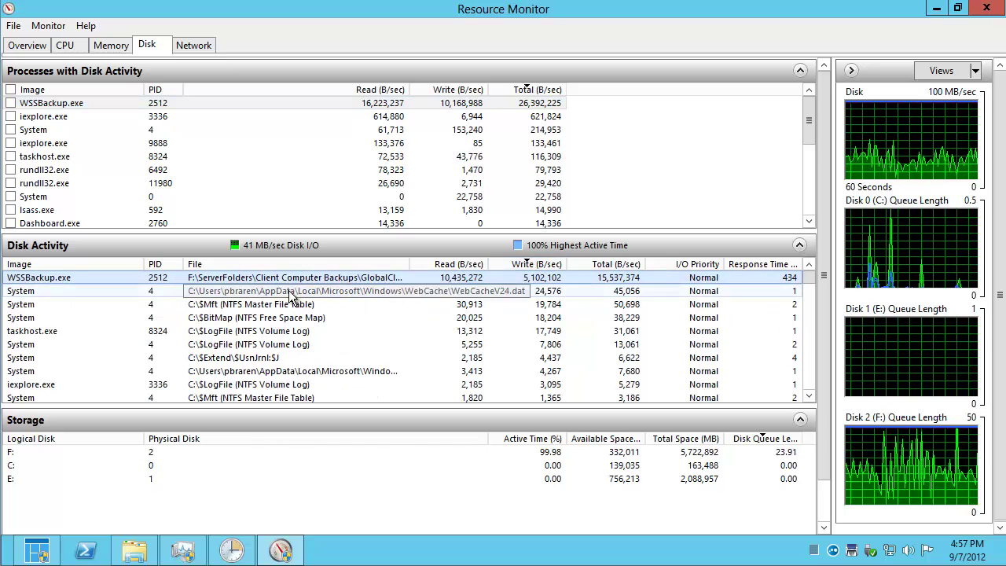
- Narrow the I/O Priority column, widen Response Time (ms) to show its full heading, and select drive F: in Storage
mouse_move(408, 264)
left_mouse_down()
mouse_move(471, 264)
mouse_move(410, 264)
left_mouse_up()
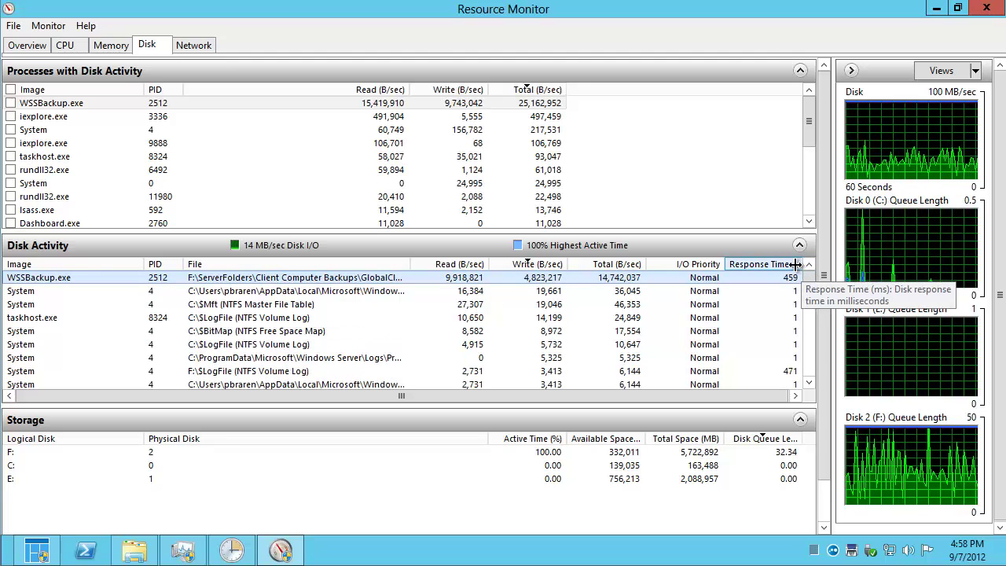
left_click_drag(725, 267, 700, 268)
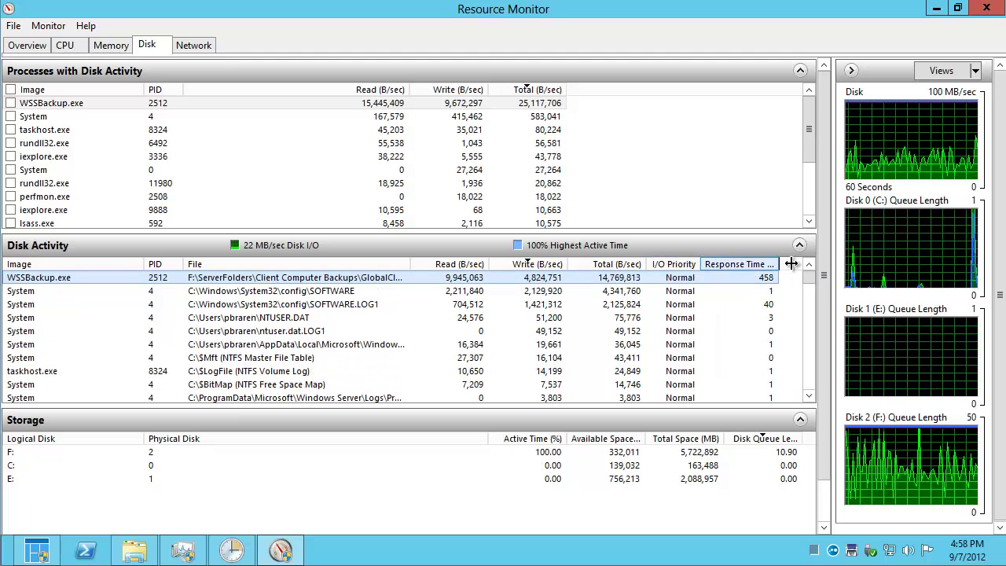
left_click_drag(778, 267, 806, 267)
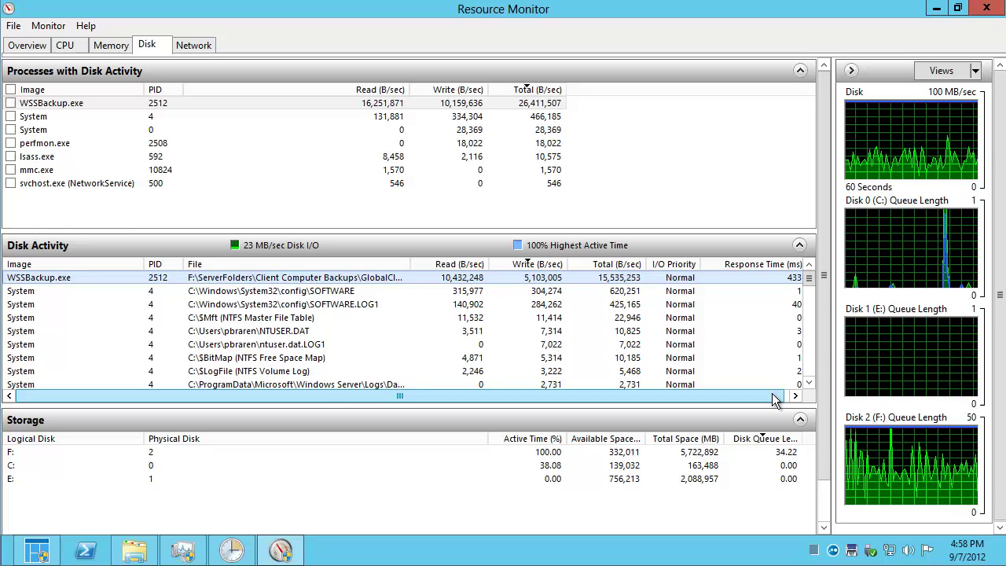
left_click(2, 454)
scroll(2, 455, "down", 1)
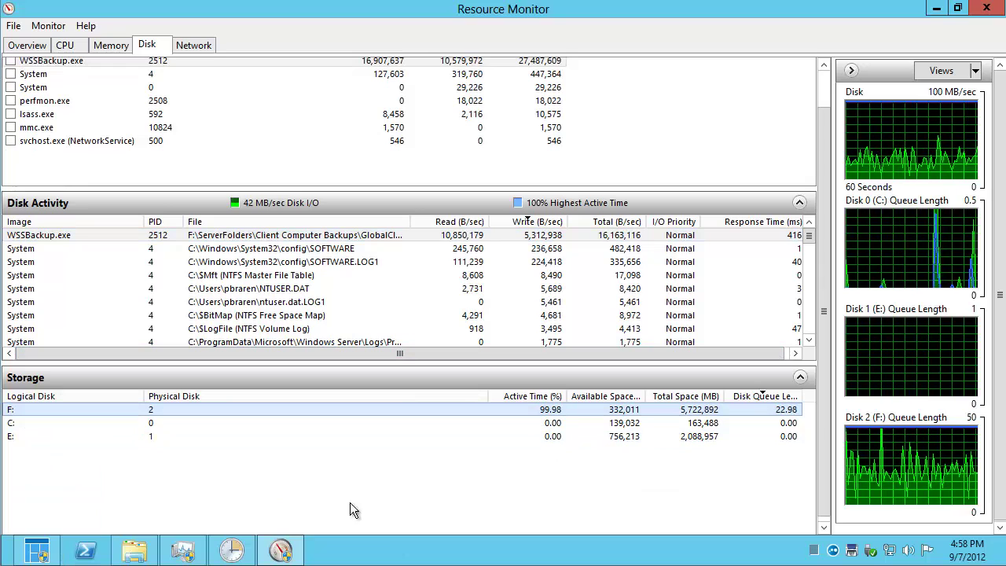
- Check GlobalCluster.4096.dat in the Client Computer Backups folder on F:, and minimise the folder window
left_click(126, 550)
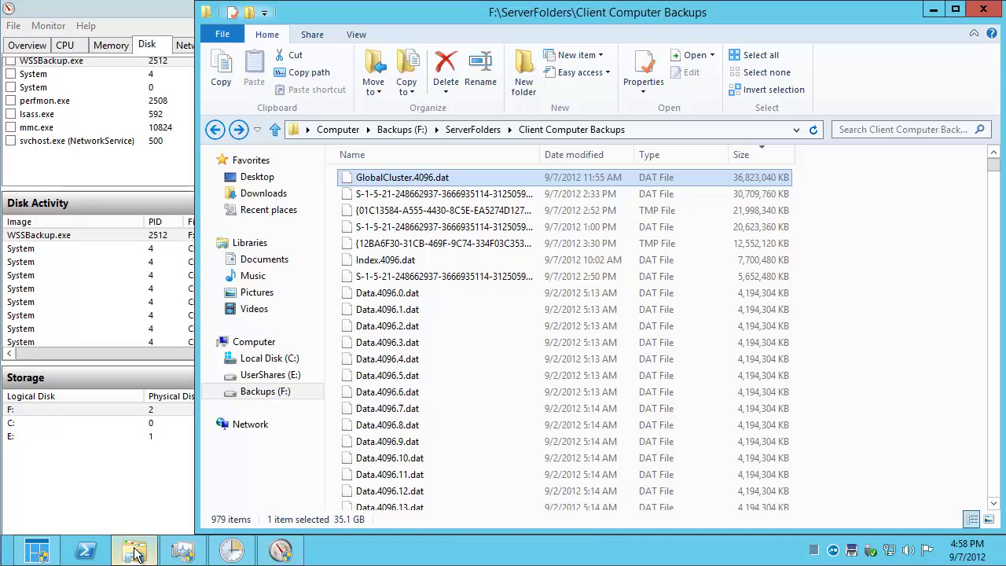
left_click(671, 132)
left_click(456, 174)
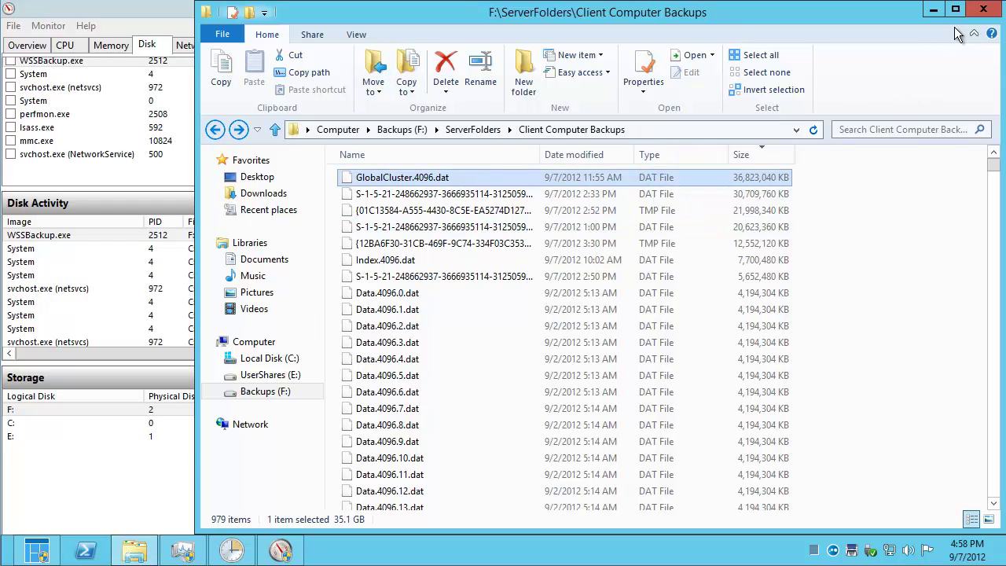
left_click(929, 12)
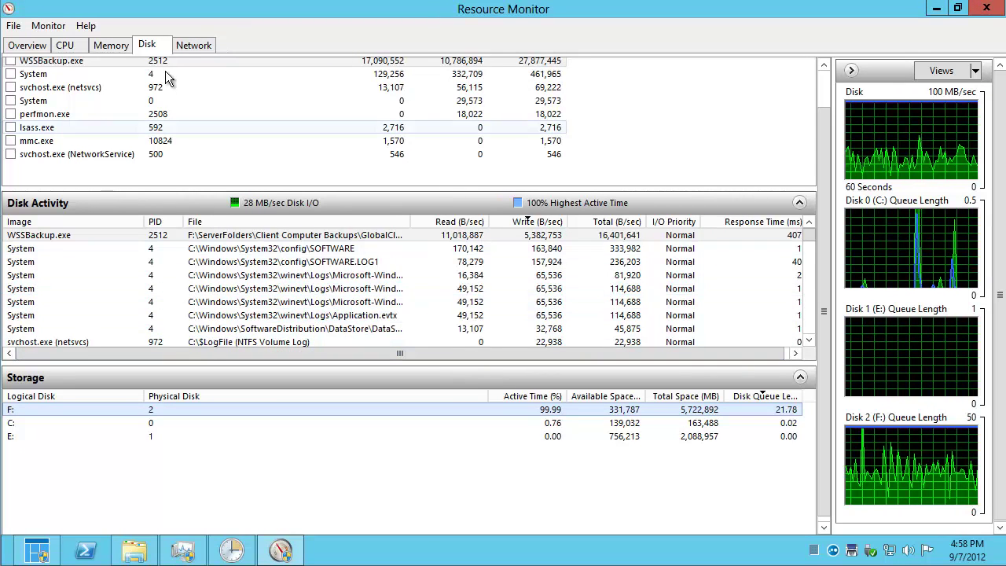
- Show the network view, fit the Image column in Processes with Network Activity to its full names, and select dns.exe
left_click(194, 45)
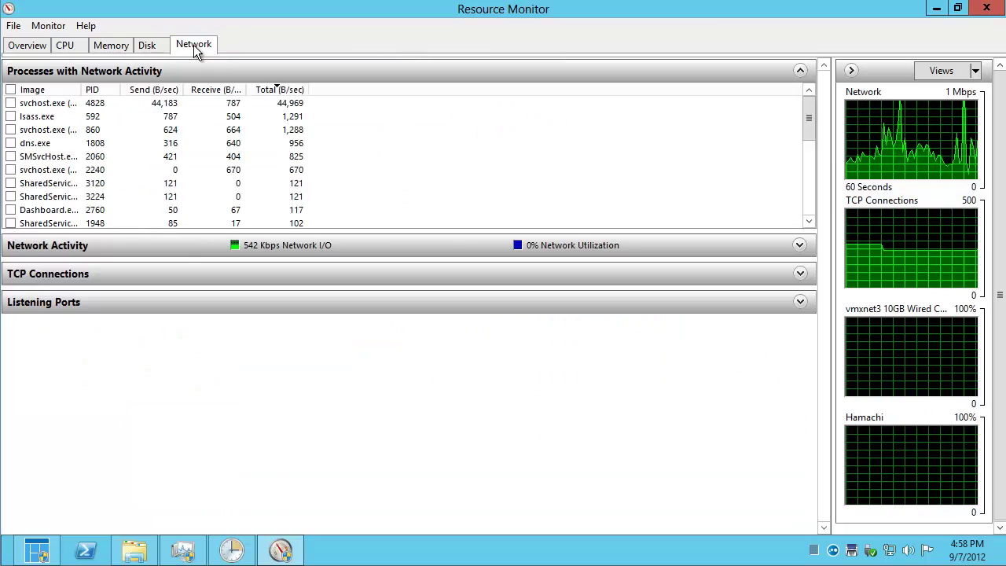
double_click(80, 92)
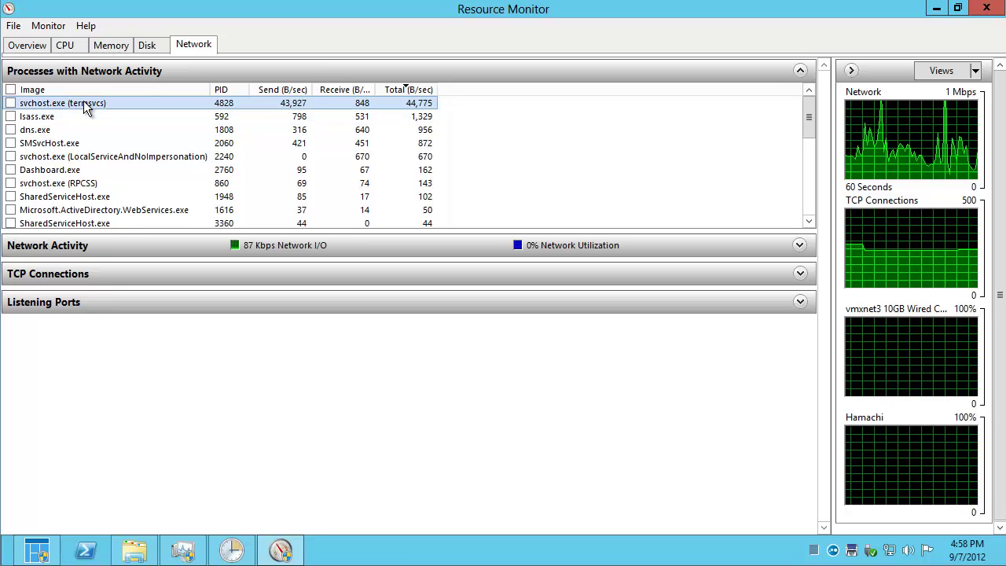
key("ctrl+alt+Break")
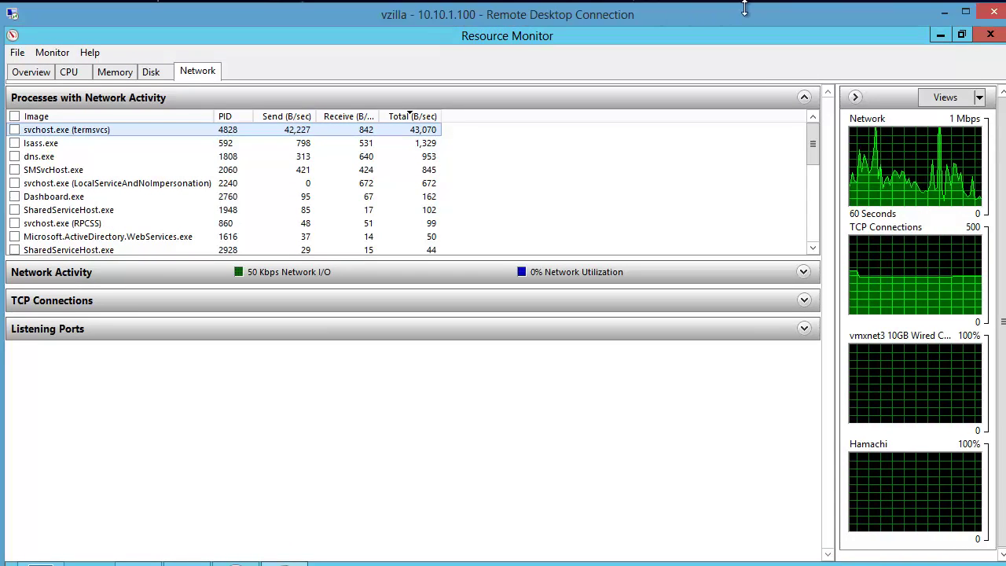
key("ctrl+alt+Break")
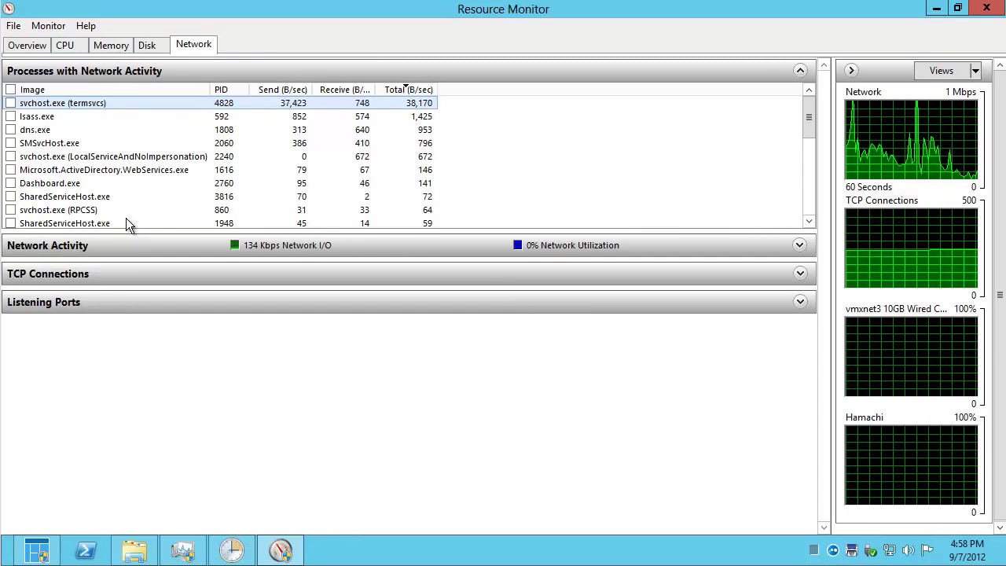
left_click(40, 129)
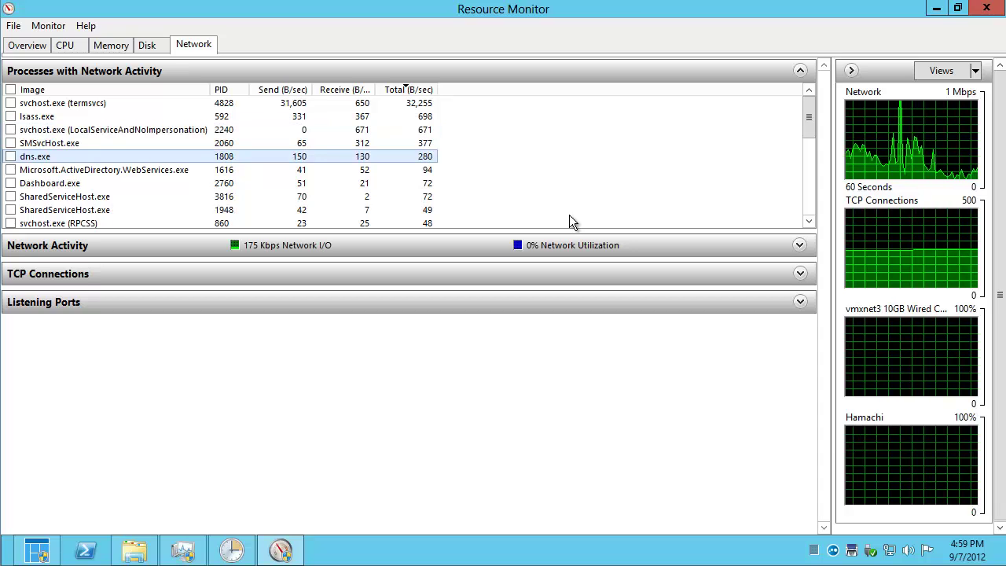
- Expand the Network Activity and TCP Connections sections of the network view
left_click(799, 246)
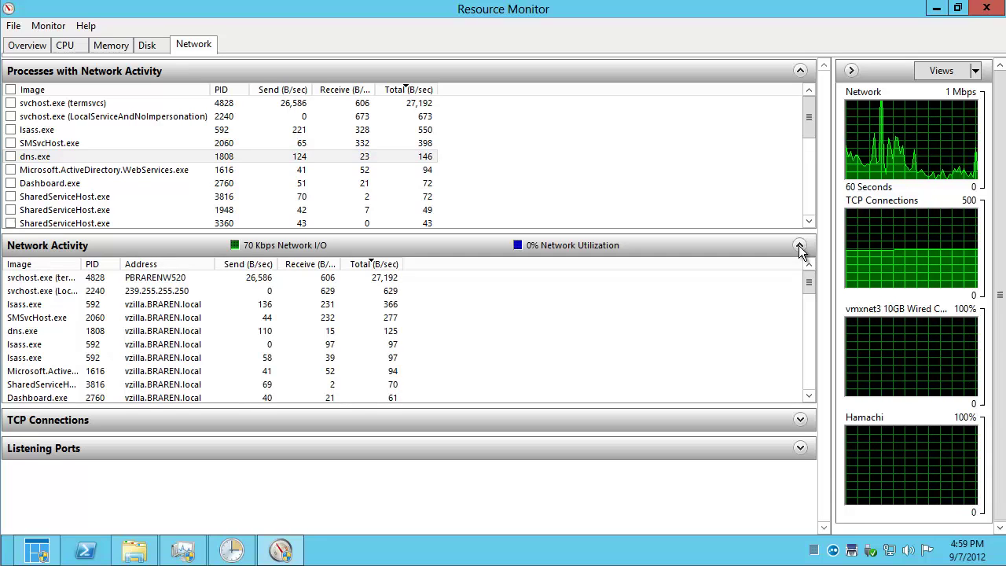
right_click(494, 264)
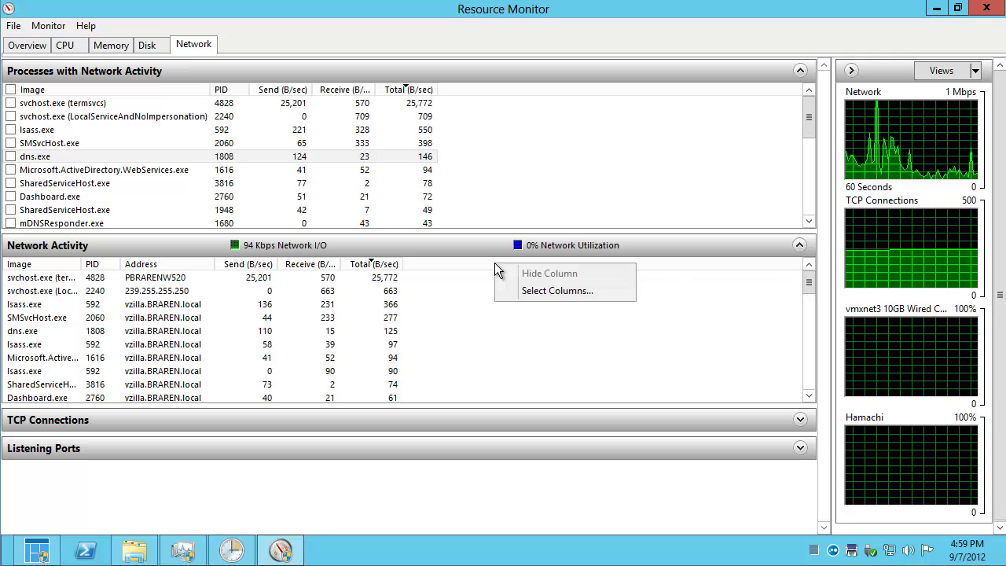
left_click(542, 300)
left_click(317, 368)
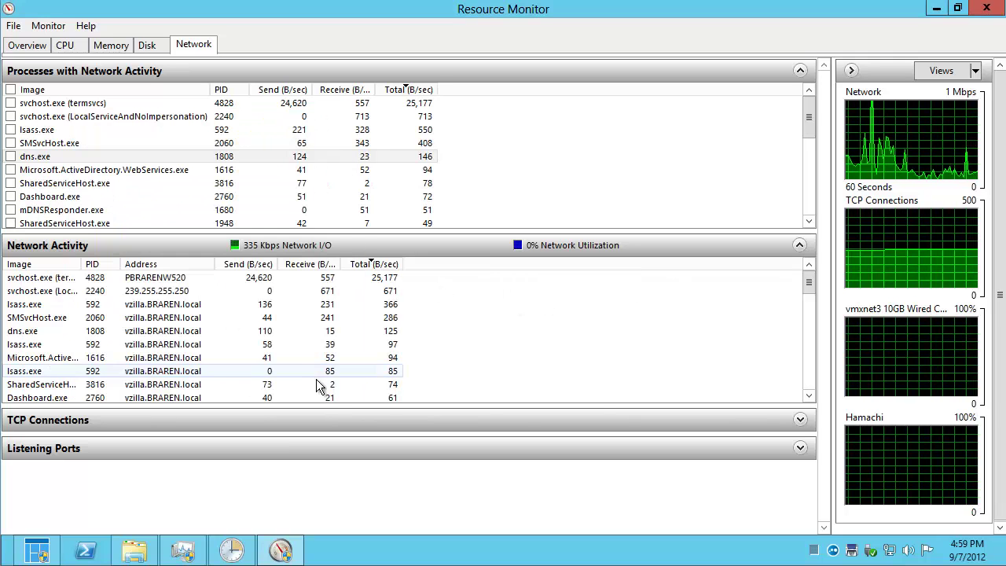
left_click(798, 420)
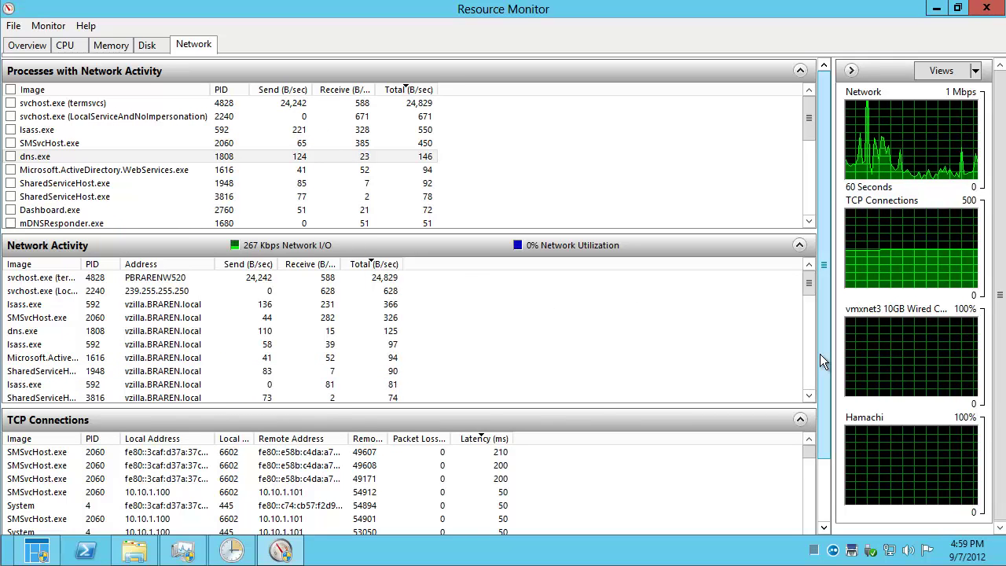
left_click_drag(819, 360, 826, 501)
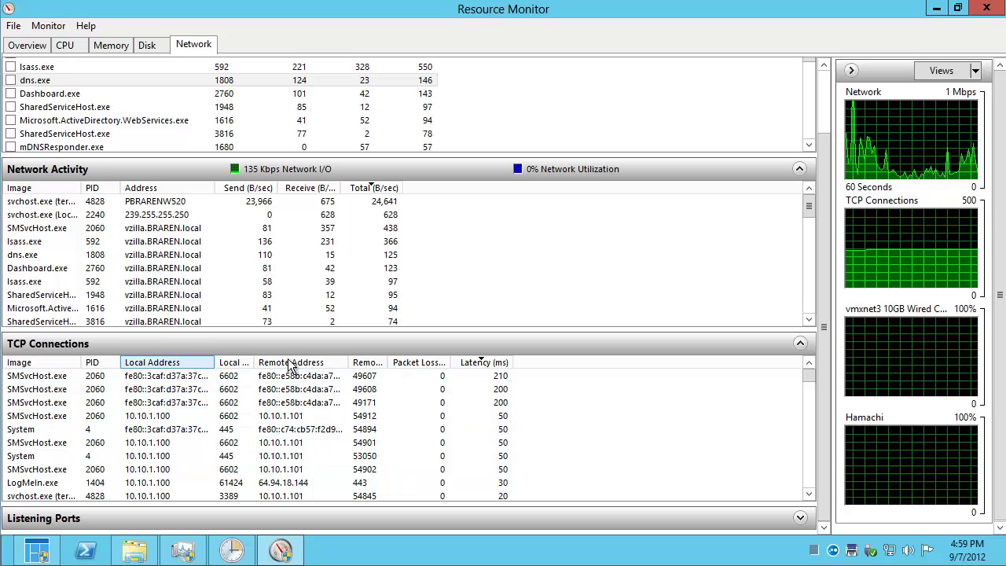
- Widen the Local Port, Remote Address and Remote Port columns in TCP Connections to show their full contents
left_click_drag(257, 359, 287, 361)
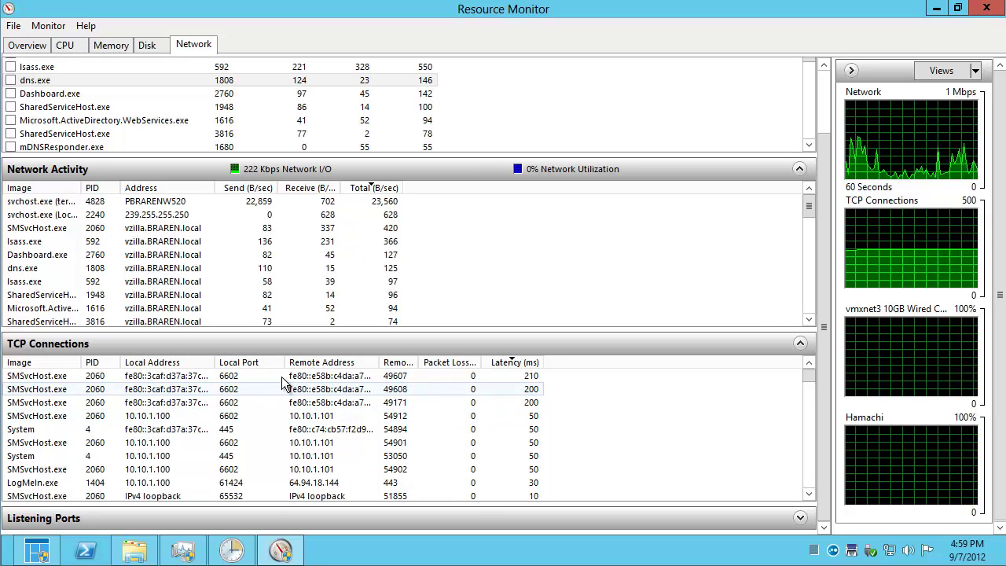
left_click_drag(378, 363, 400, 363)
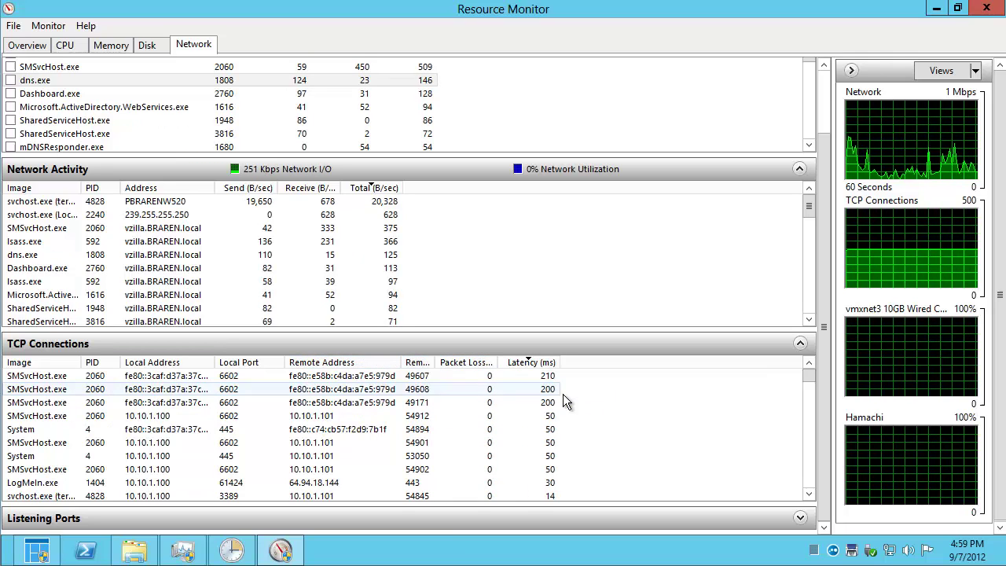
left_click_drag(436, 362, 487, 362)
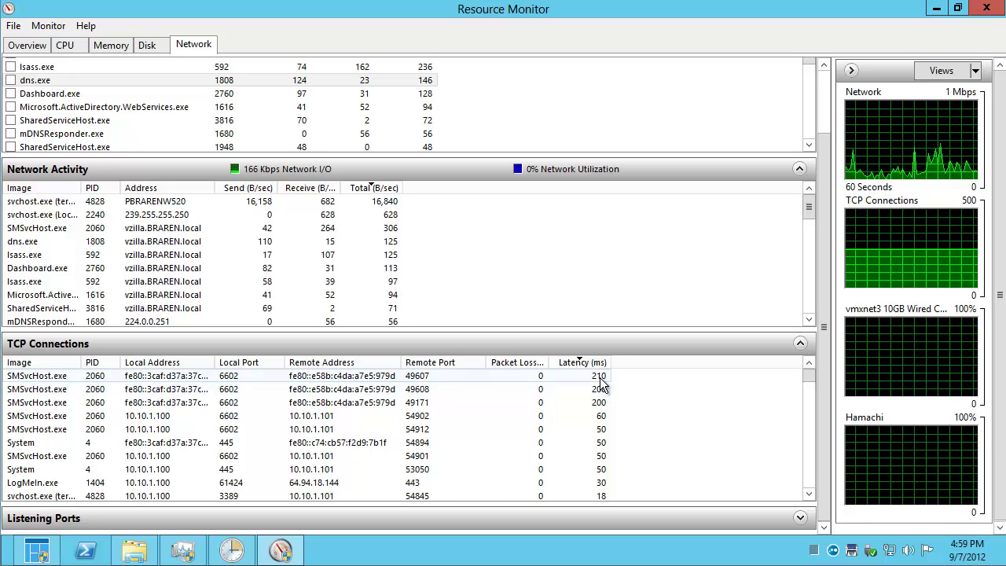
left_click_drag(813, 389, 818, 358)
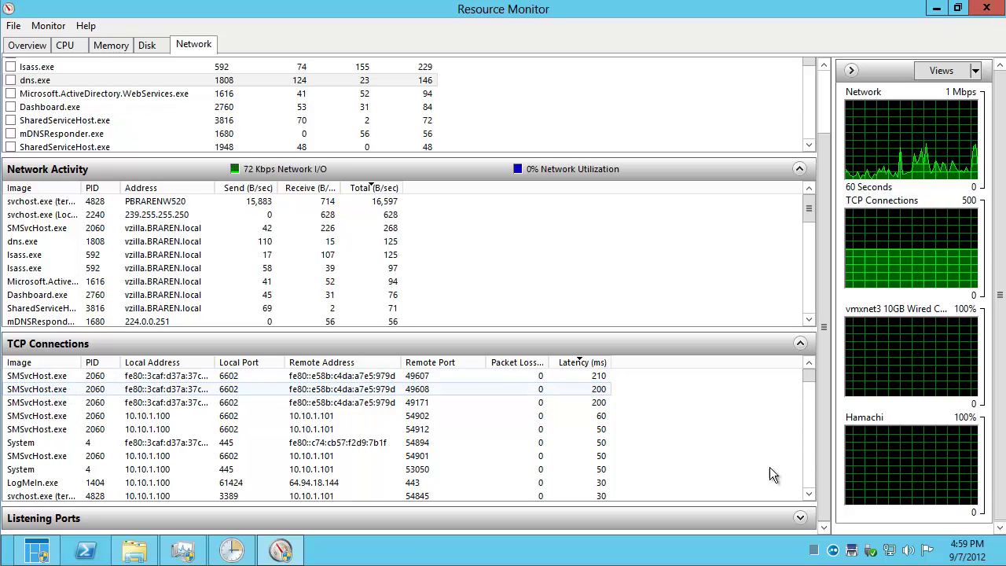
- Expand Listening Ports and widen its Firewall Status and Address columns to show the full text
left_click(800, 517)
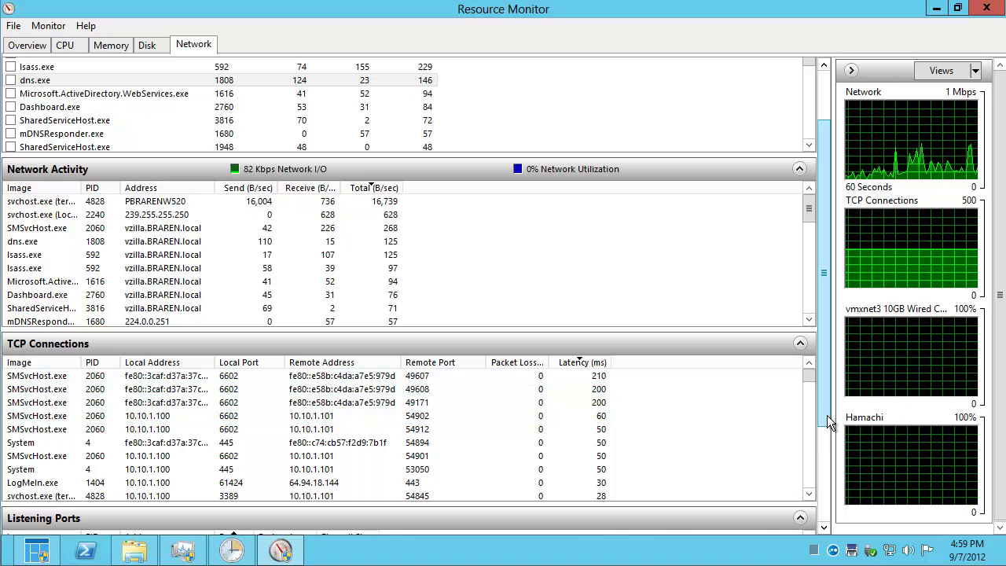
left_click_drag(826, 415, 233, 531)
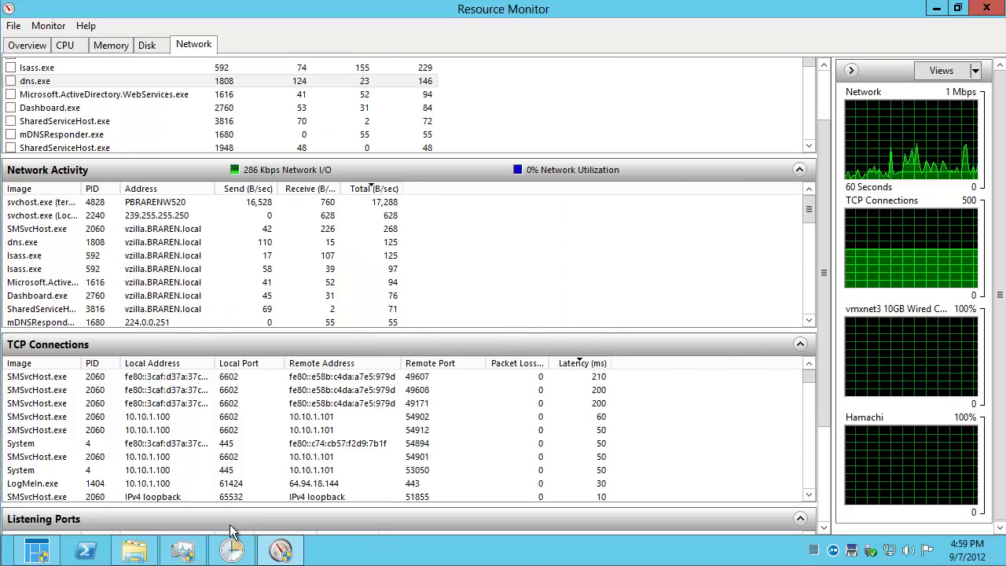
left_click(820, 459)
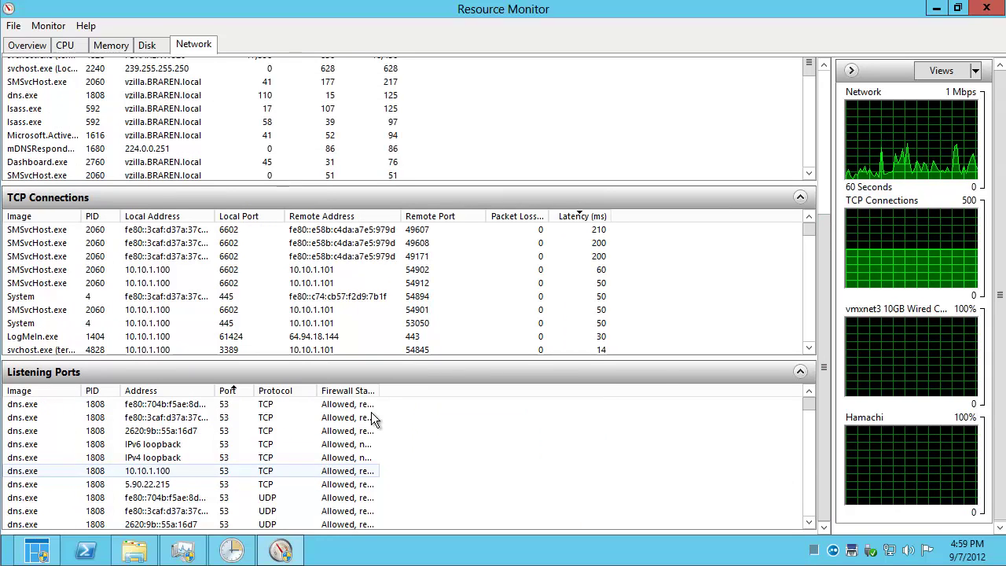
left_click_drag(380, 390, 585, 395)
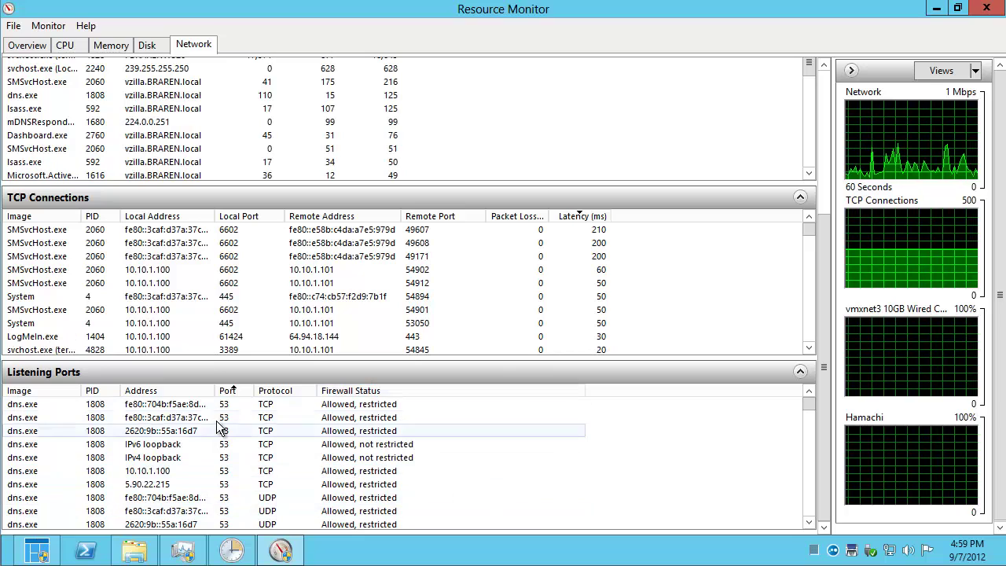
left_click_drag(215, 390, 363, 376)
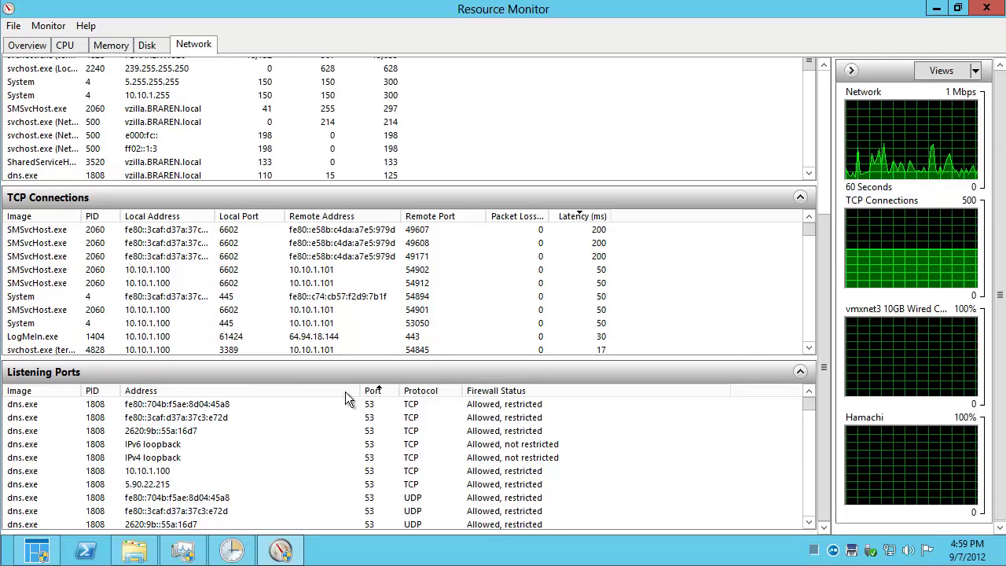
- Examine the listening ports and their firewall status, and select the lsass.exe UDP port 88 entry for 10.10.1.100
left_click_drag(809, 416, 821, 530)
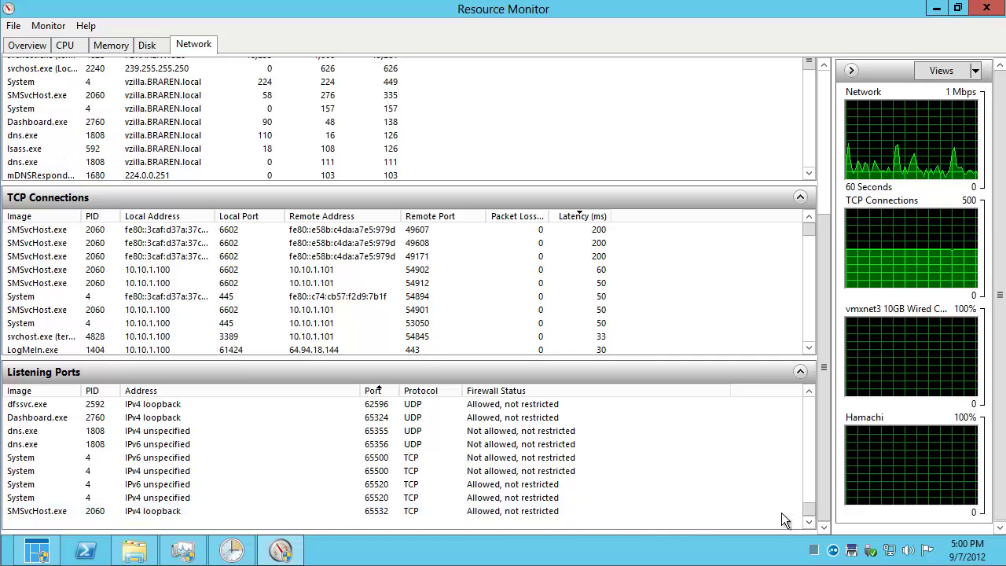
left_click_drag(809, 510, 812, 403)
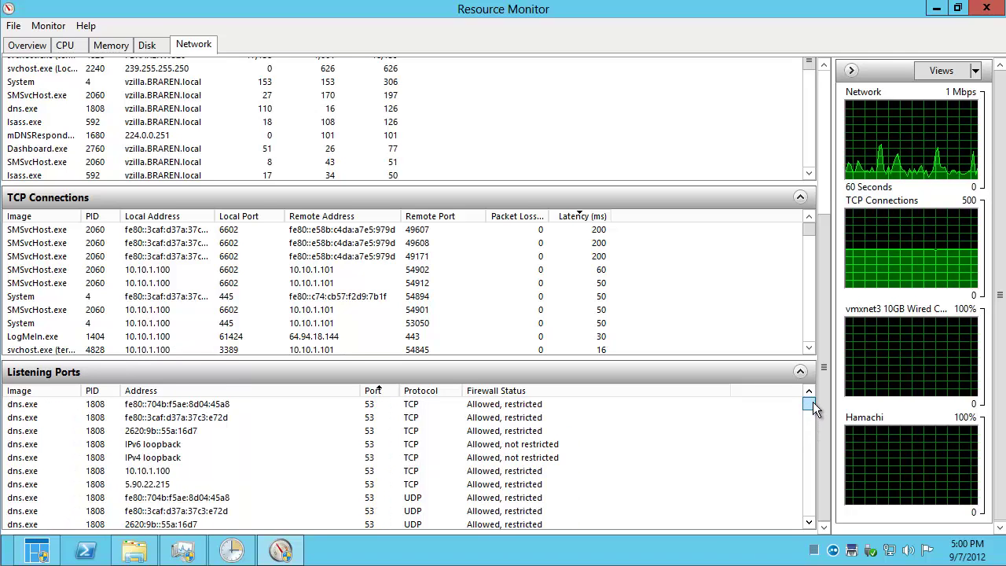
left_click(806, 474)
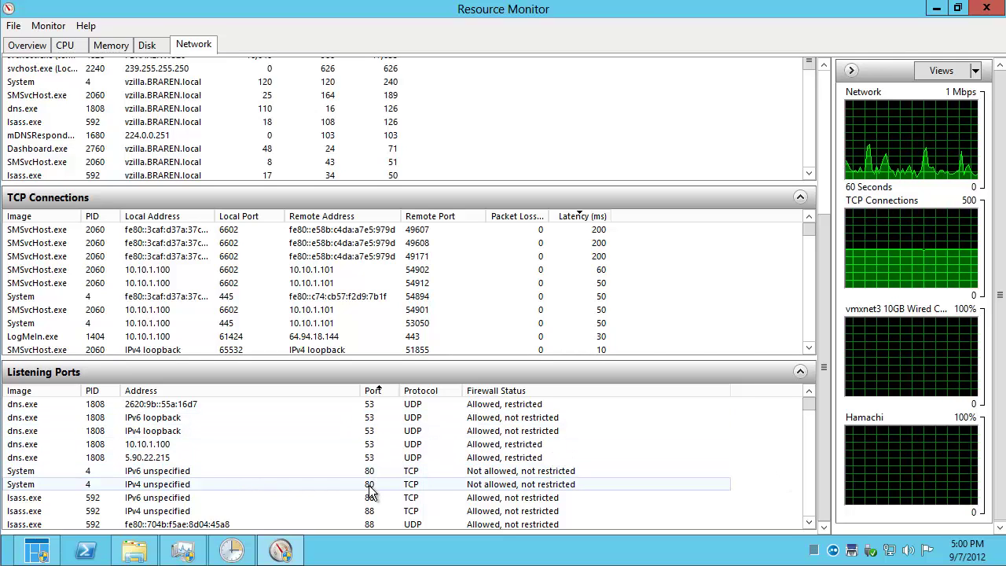
left_click(807, 482)
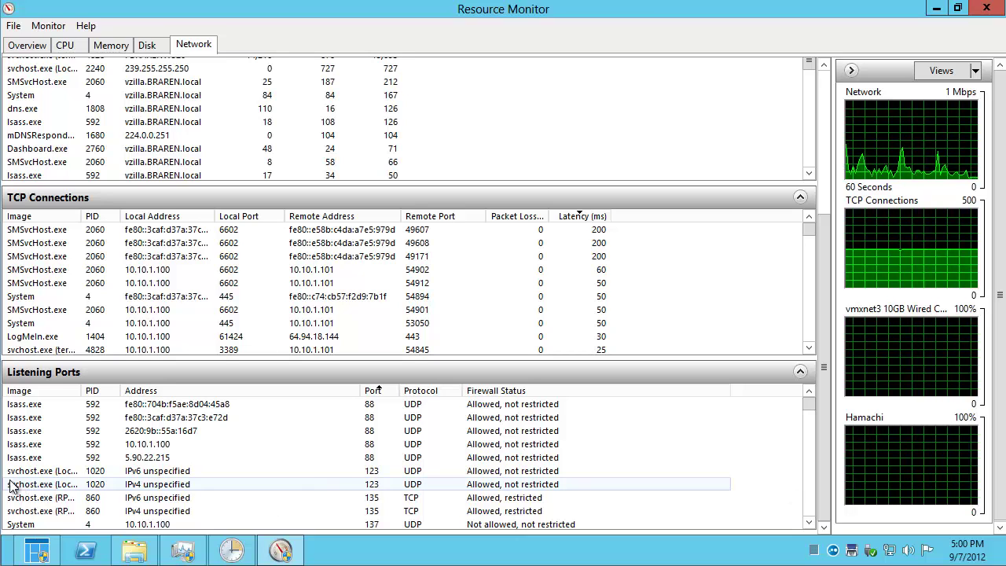
left_click(39, 444)
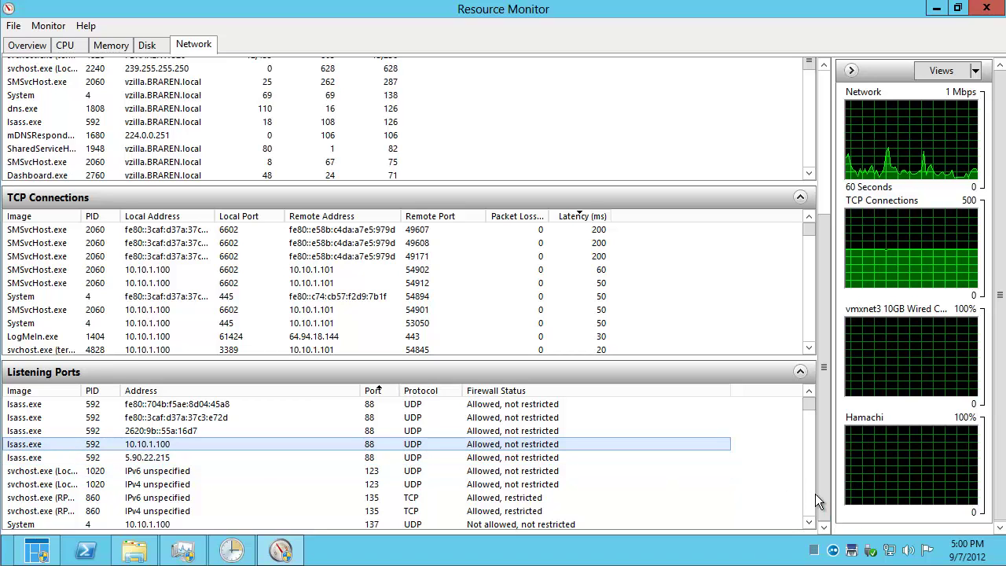
- Select the IPv4 UDP entry on listening port 3389 and fit the Image column to show full process names
scroll(809, 499, "down", 5)
scroll(809, 498, "down", 5)
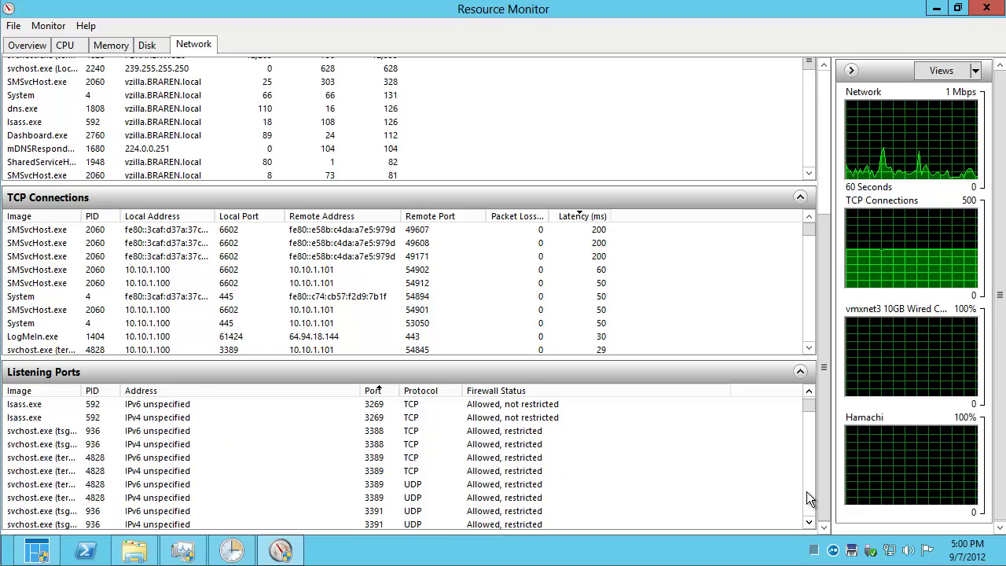
left_click(382, 497)
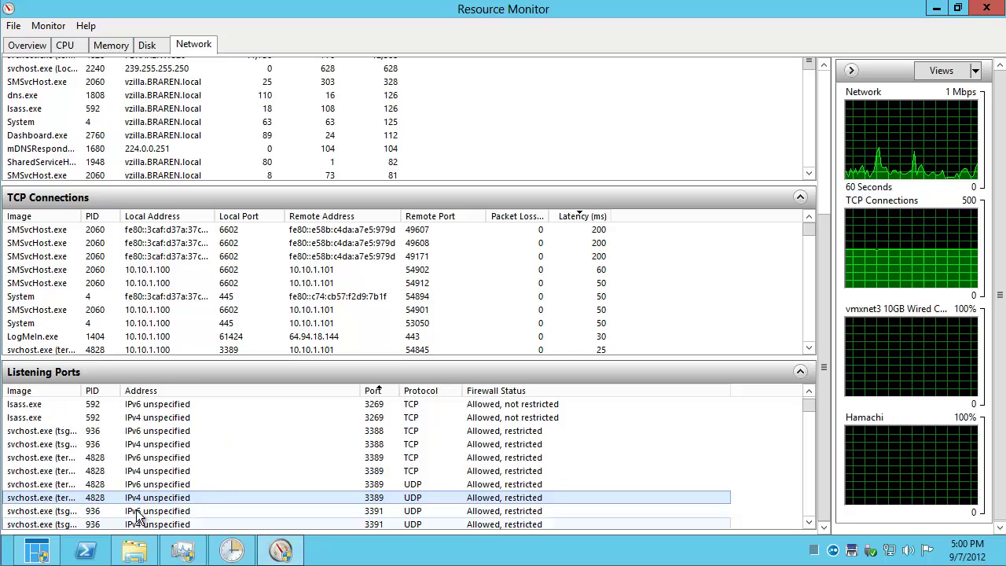
double_click(81, 390)
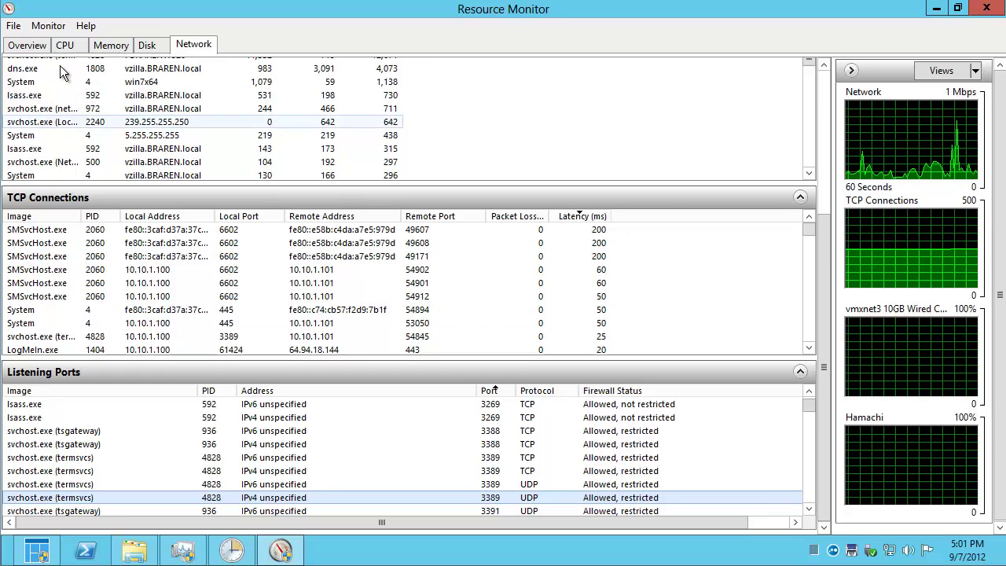
- Return to the overview, turn on Auto-Fit Columns in Window, and check that the option is enabled
left_click(27, 46)
left_click(14, 26)
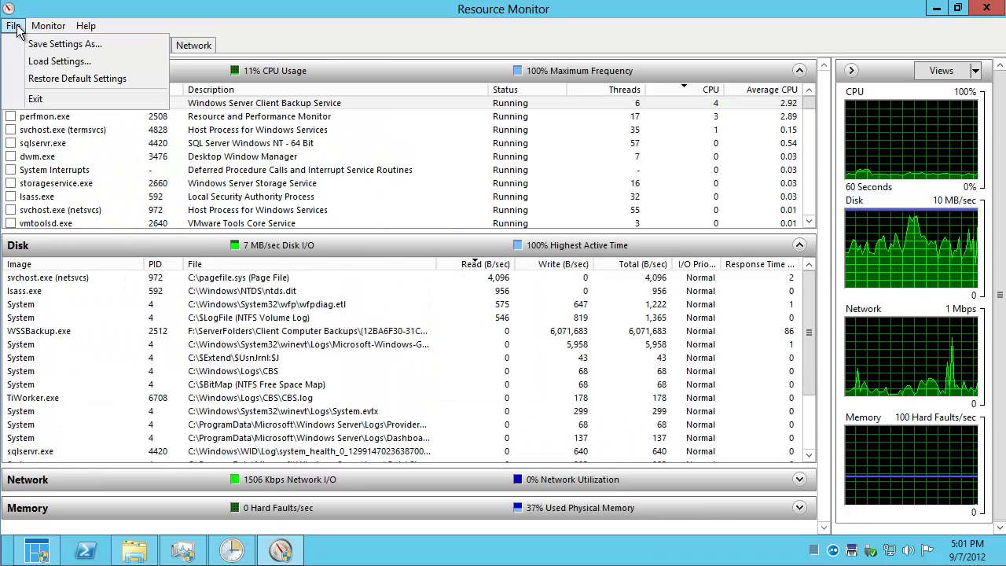
left_click(13, 26)
left_click(47, 25)
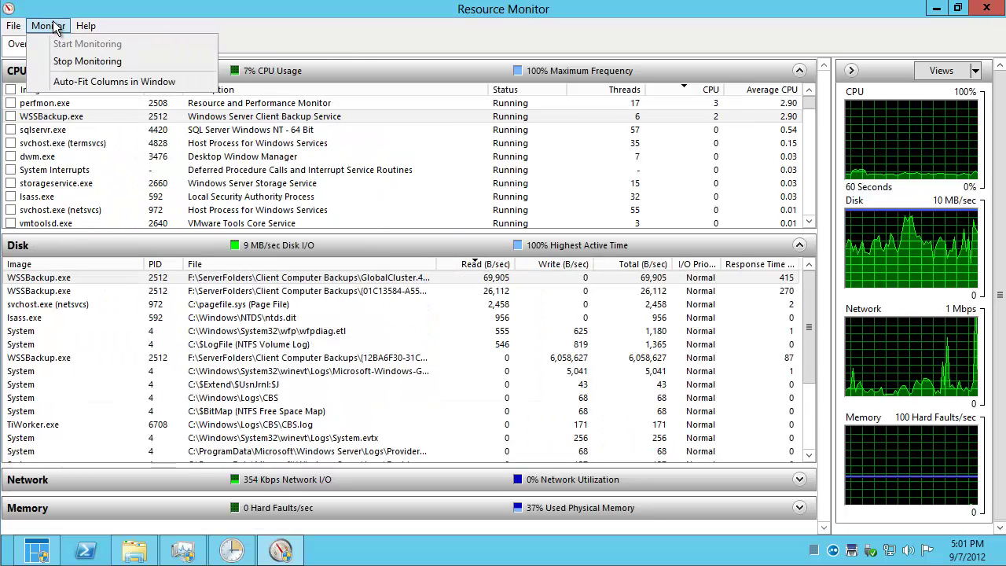
mouse_move(86, 26)
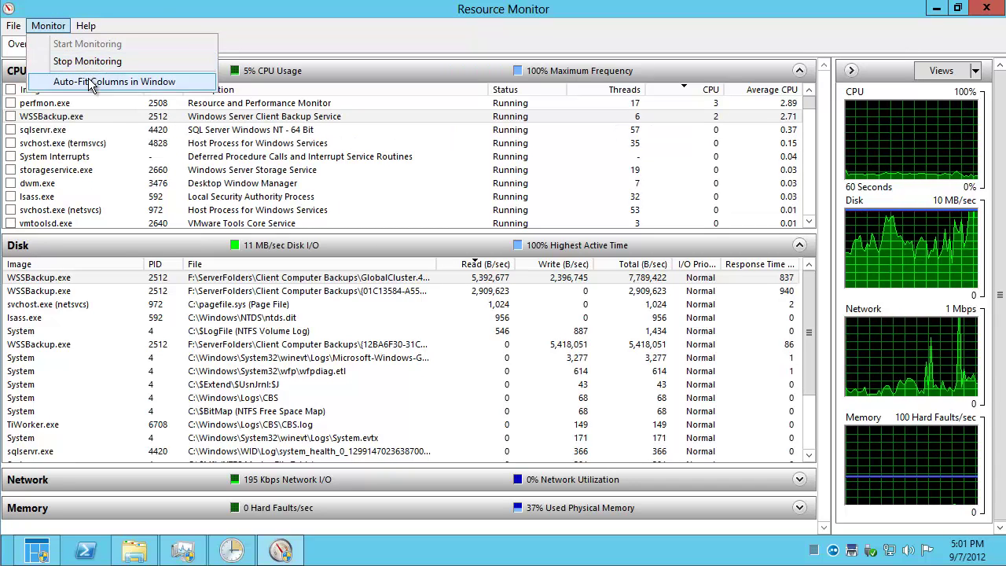
left_click(91, 82)
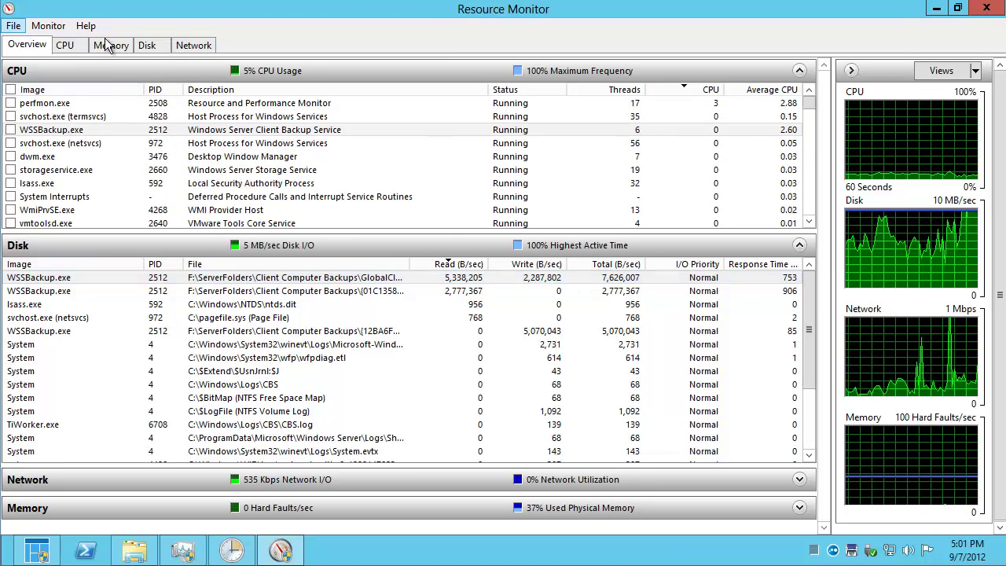
left_click(74, 27)
mouse_move(66, 30)
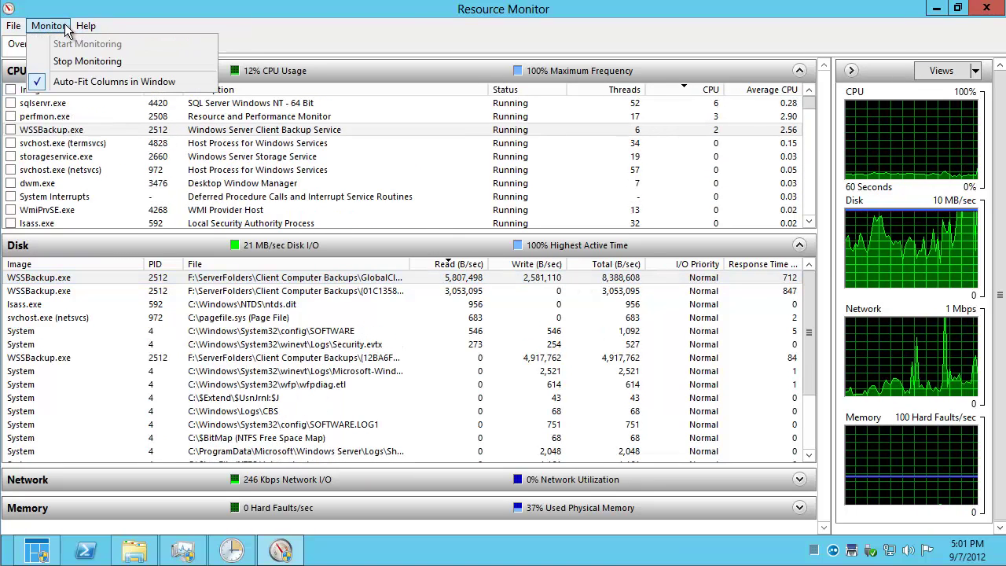
left_click(371, 36)
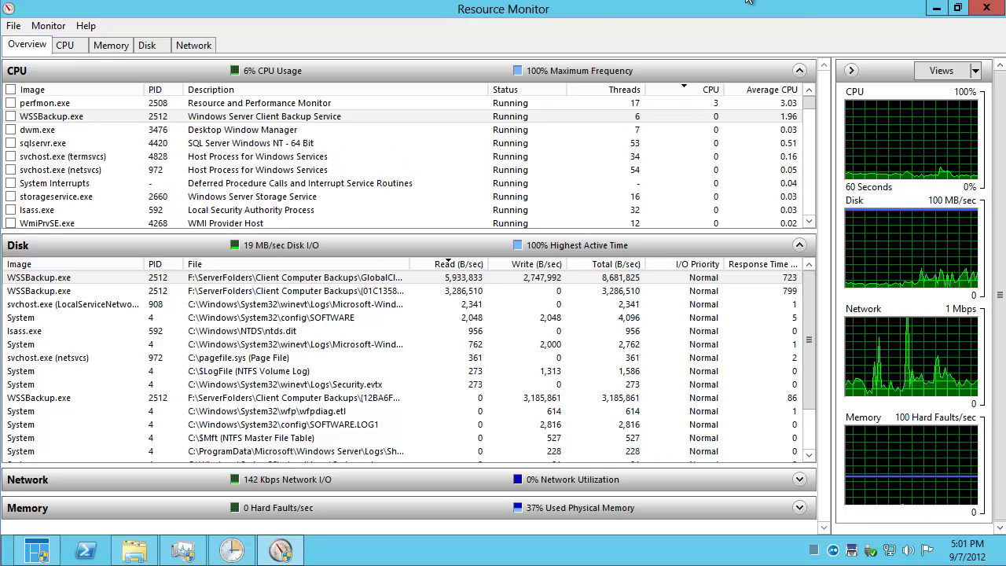
- Minimise Resource Monitor and bring up Task Manager with the CPU performance graph selected
left_click(939, 11)
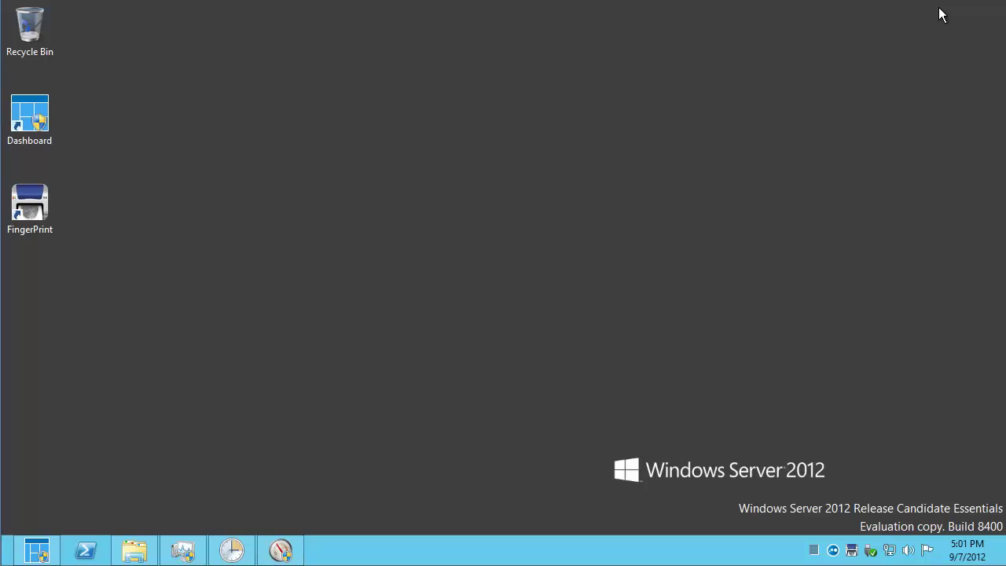
left_click(814, 550)
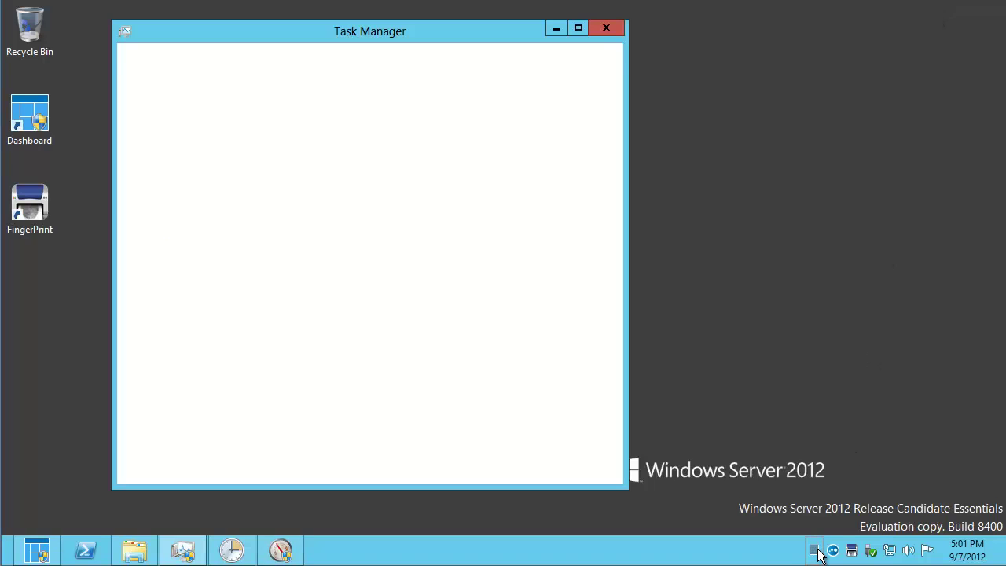
left_click(187, 110)
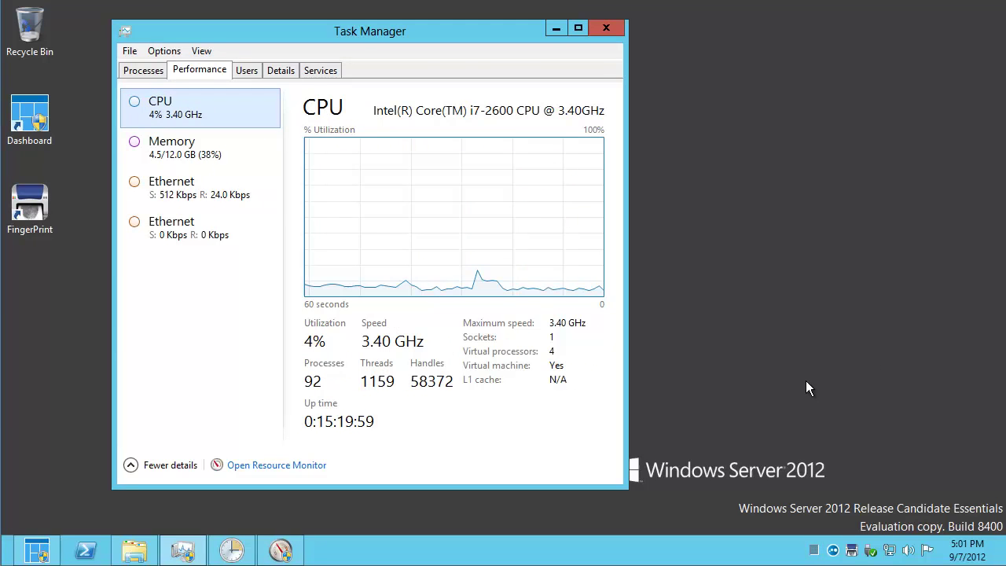